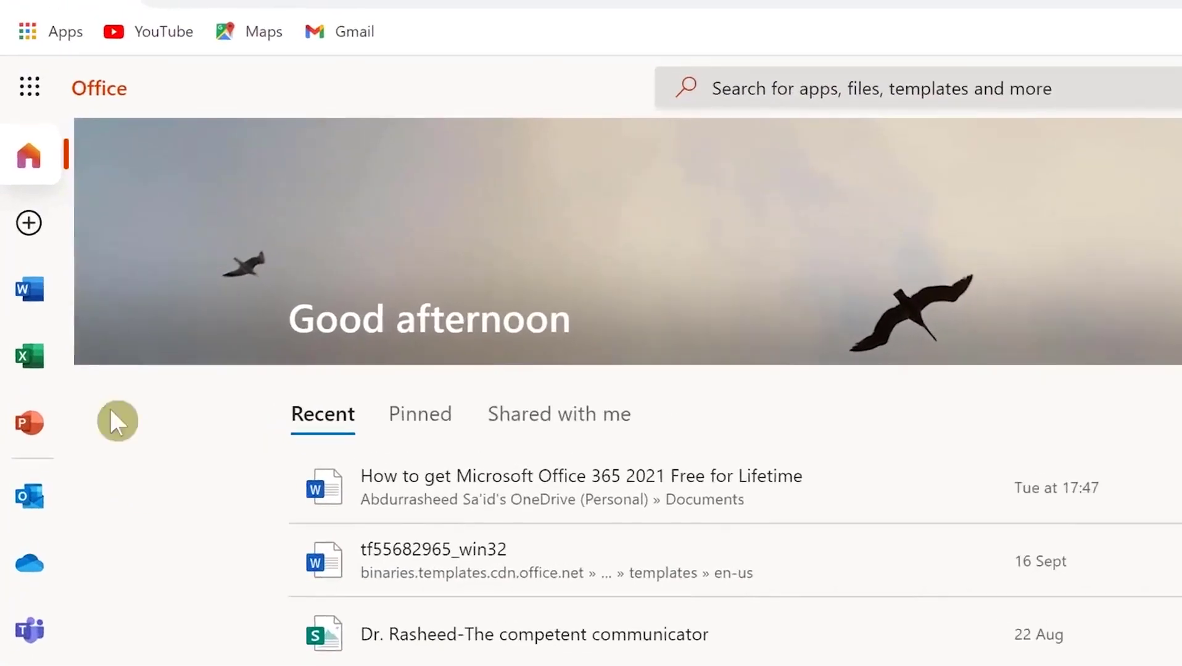
# - Review the complete list of Microsoft 365 apps in the app launcher
pyautogui.click(29, 98)
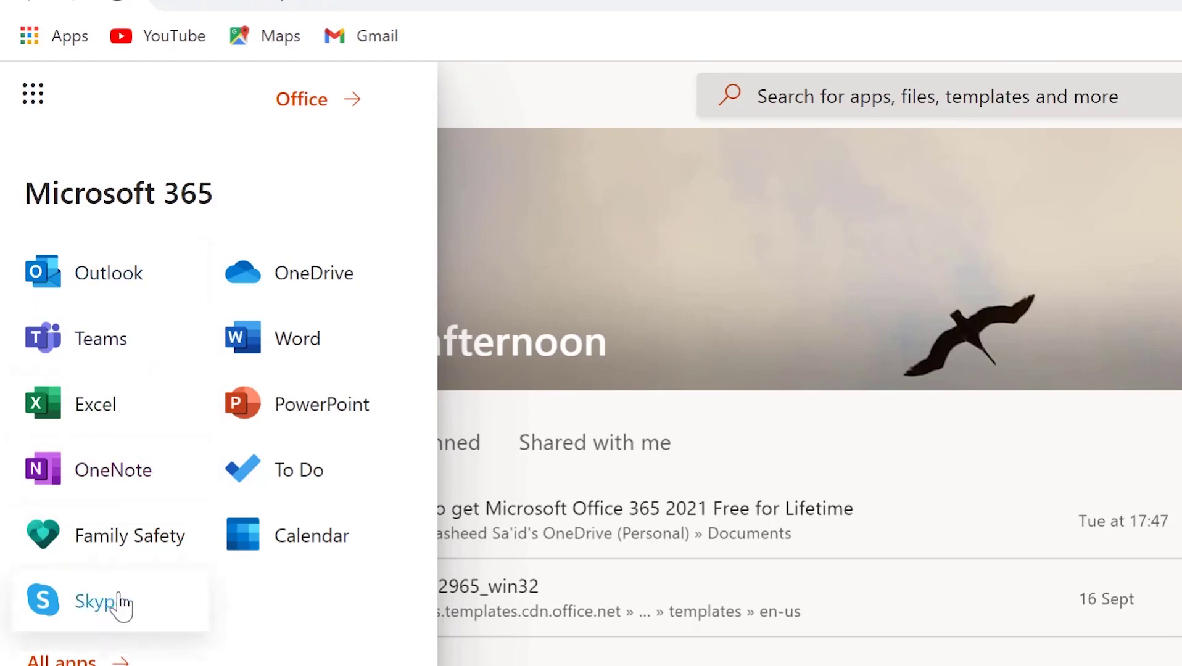
pyautogui.click(61, 659)
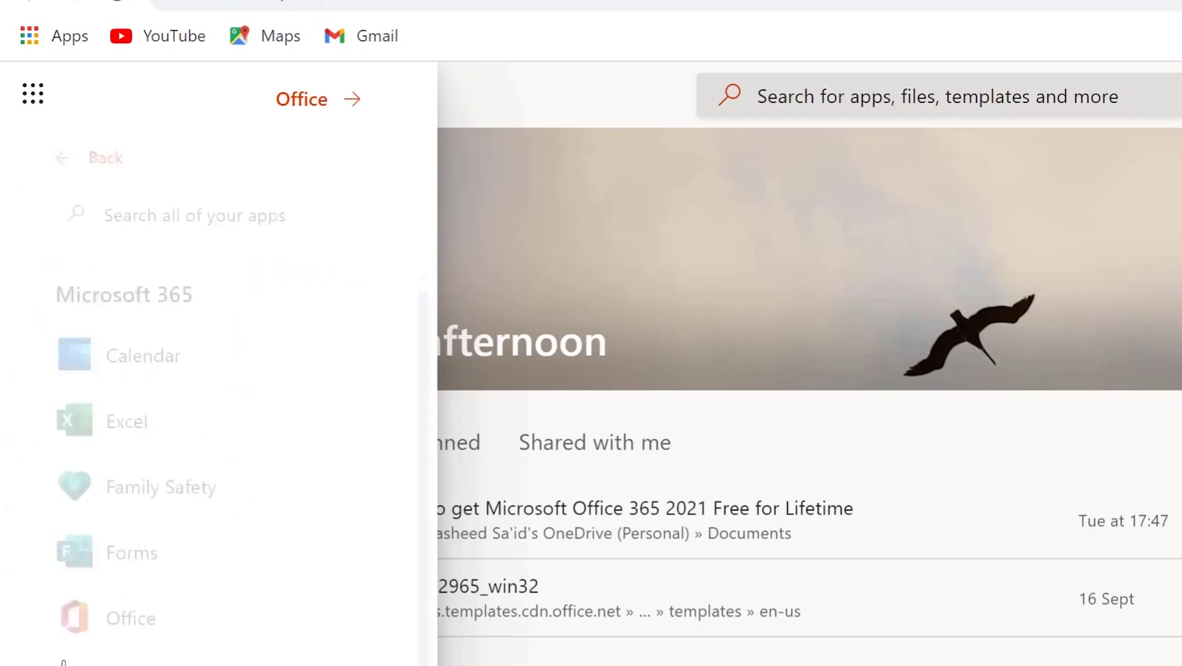
pyautogui.scroll(-5, 109, 428)
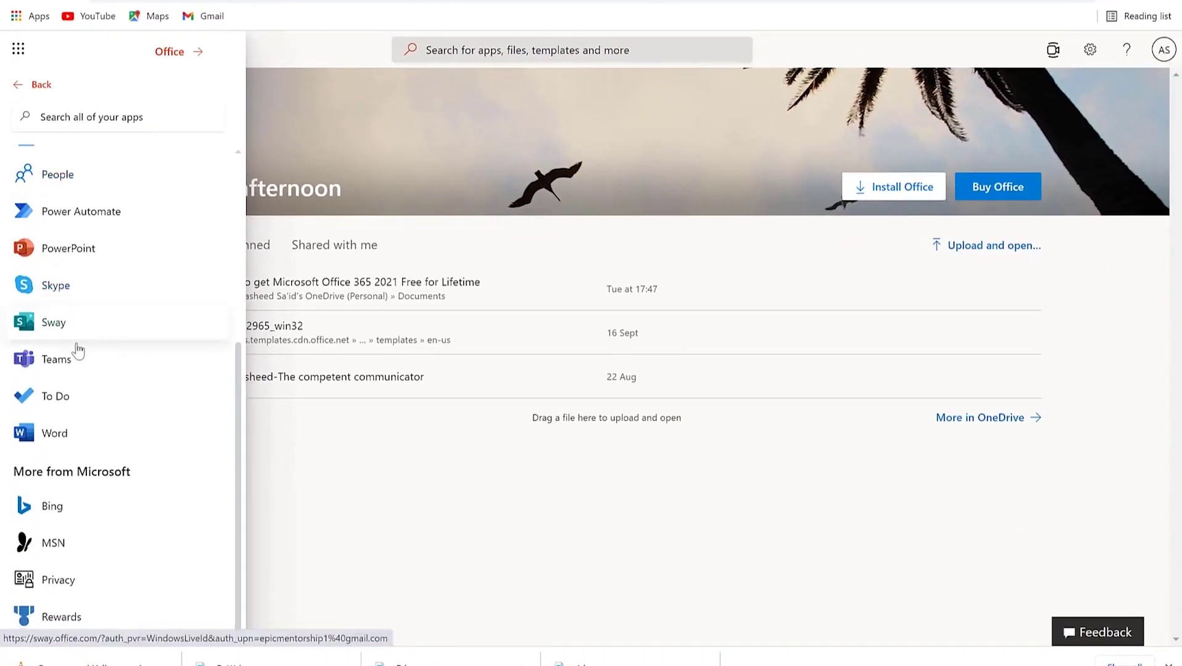
pyautogui.scroll(5, 54, 302)
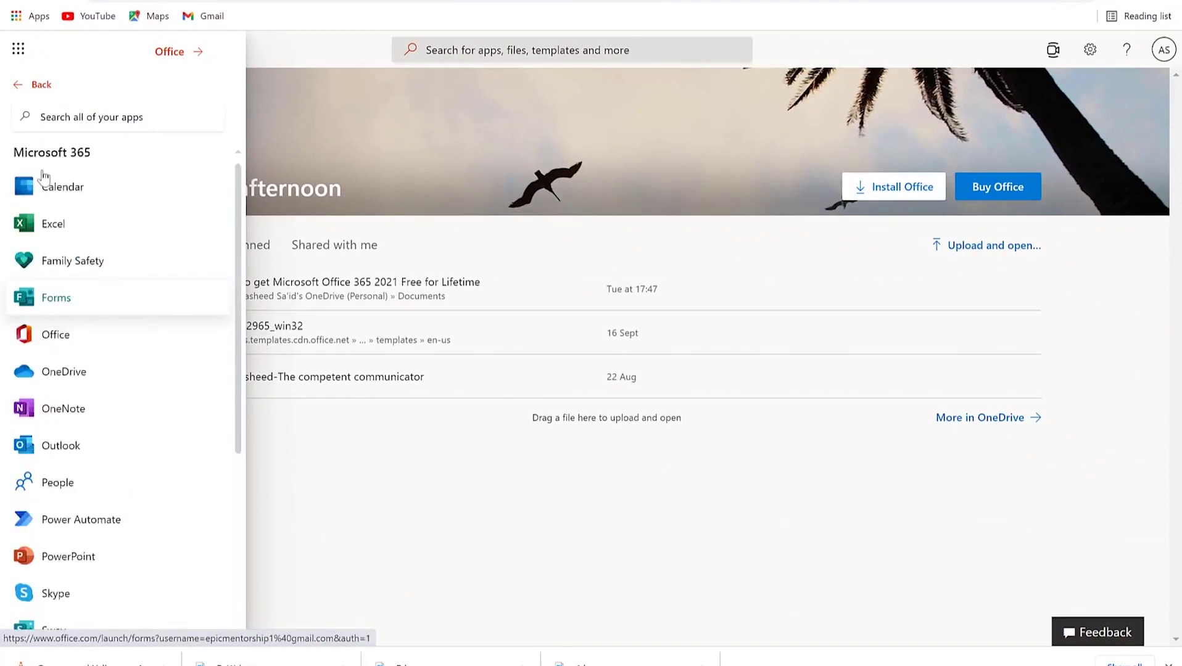
pyautogui.click(18, 49)
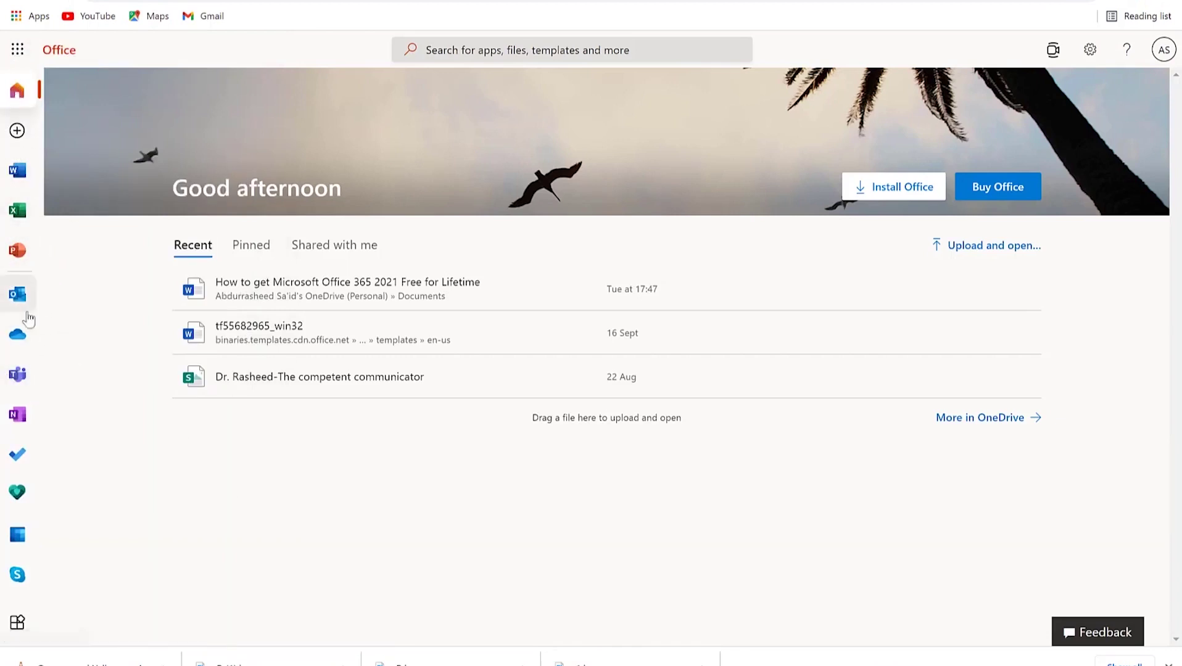
# - Open Forms from the full overview of Microsoft 365 apps
pyautogui.click(17, 622)
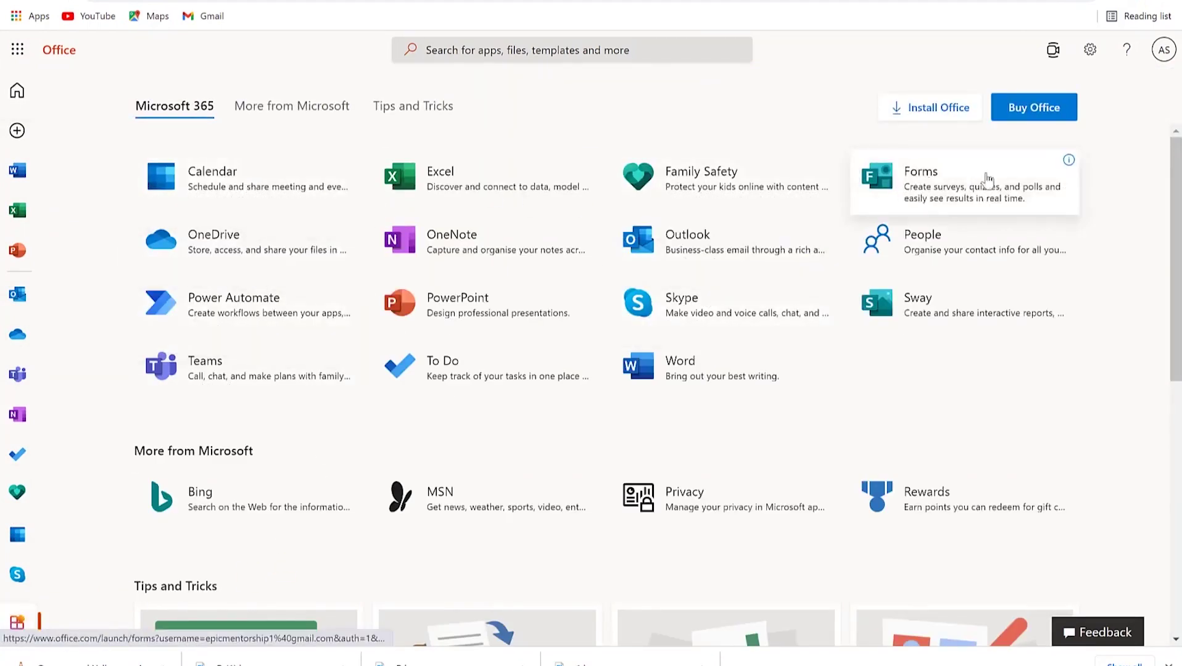
pyautogui.click(947, 183)
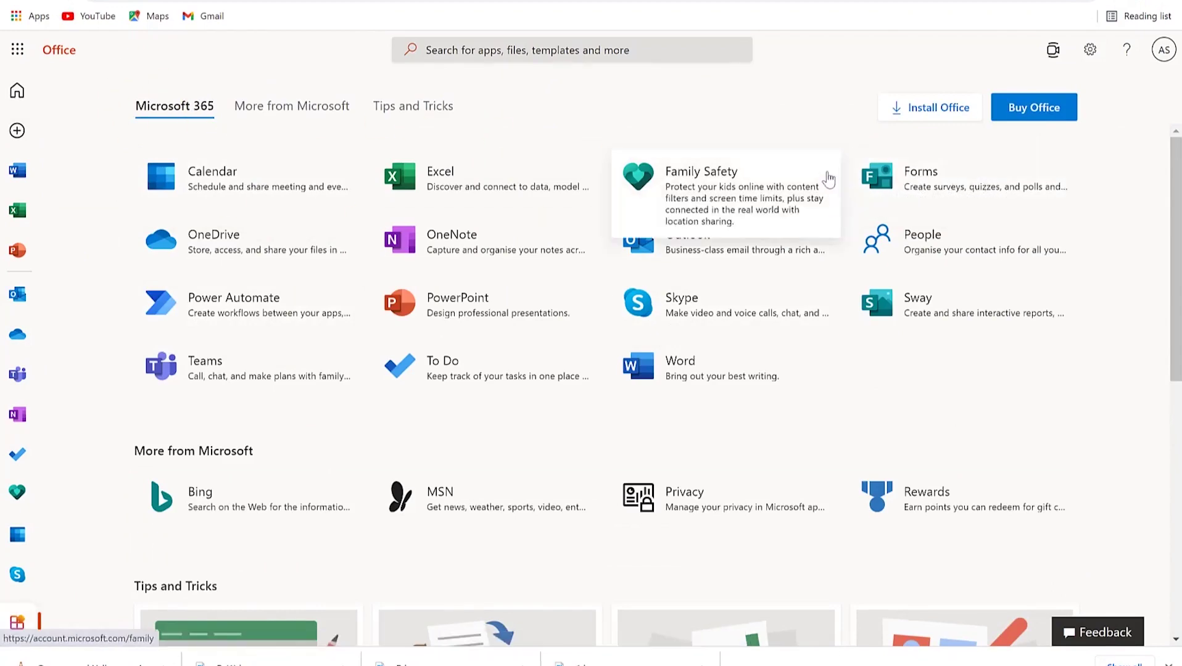
pyautogui.click(1049, 179)
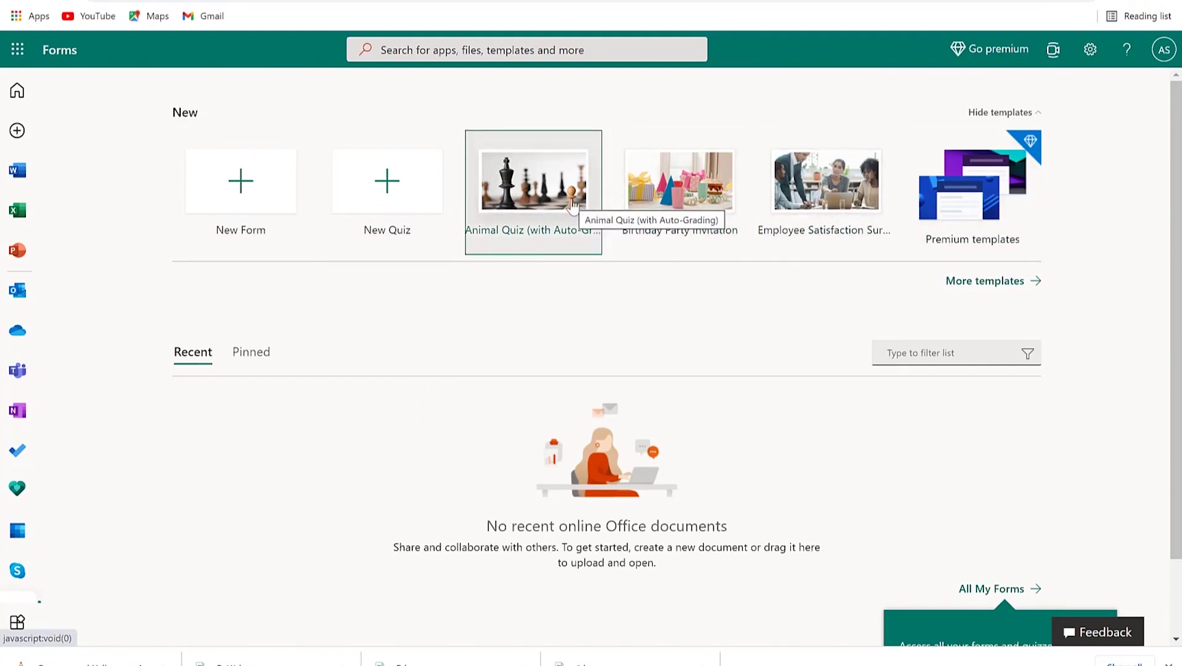
# - Browse the full set of form templates and create a form from the Event Registration template
pyautogui.click(986, 282)
pyautogui.scroll(-2, 545, 346)
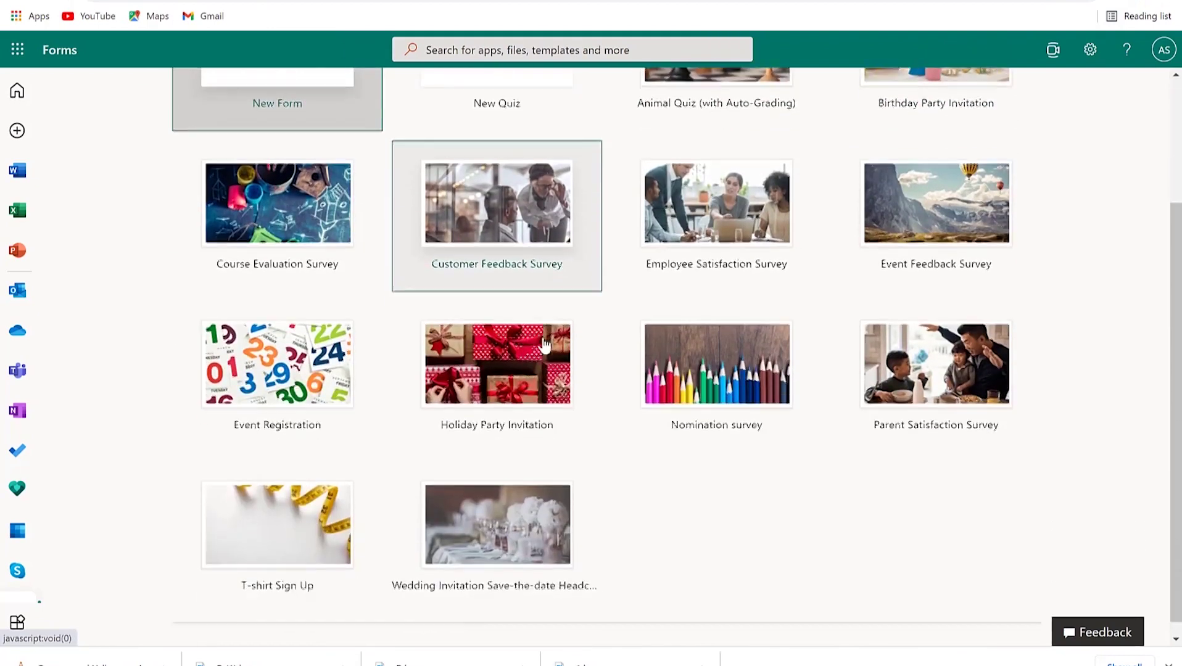
pyautogui.scroll(3, 591, 277)
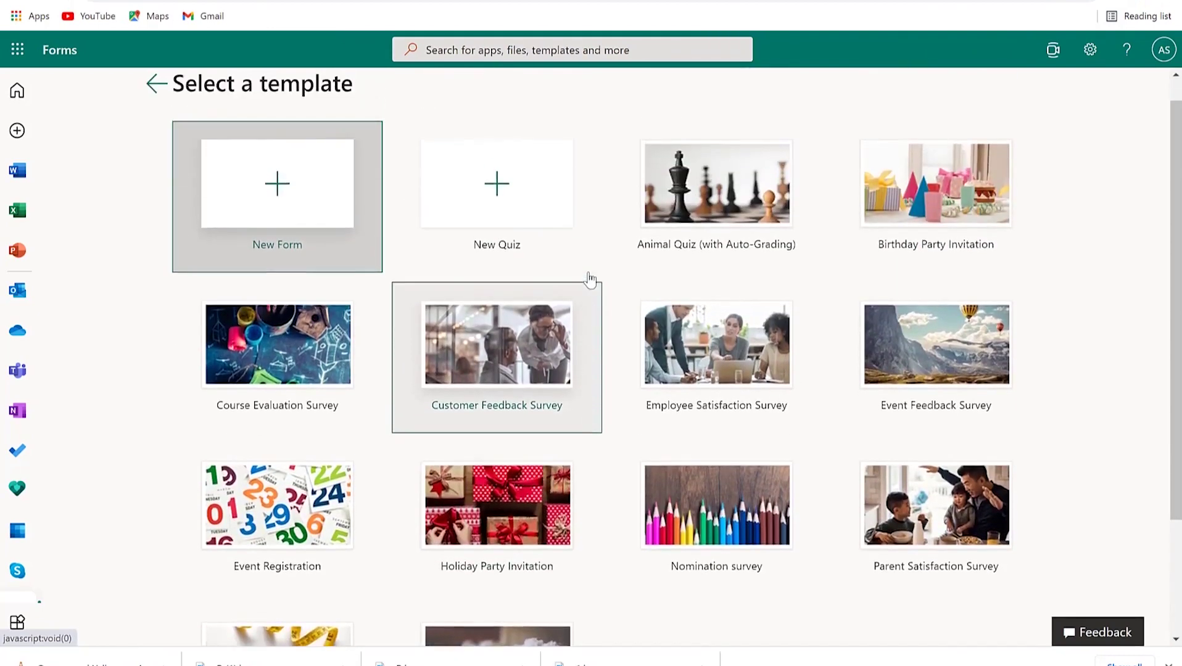
pyautogui.scroll(1, 589, 279)
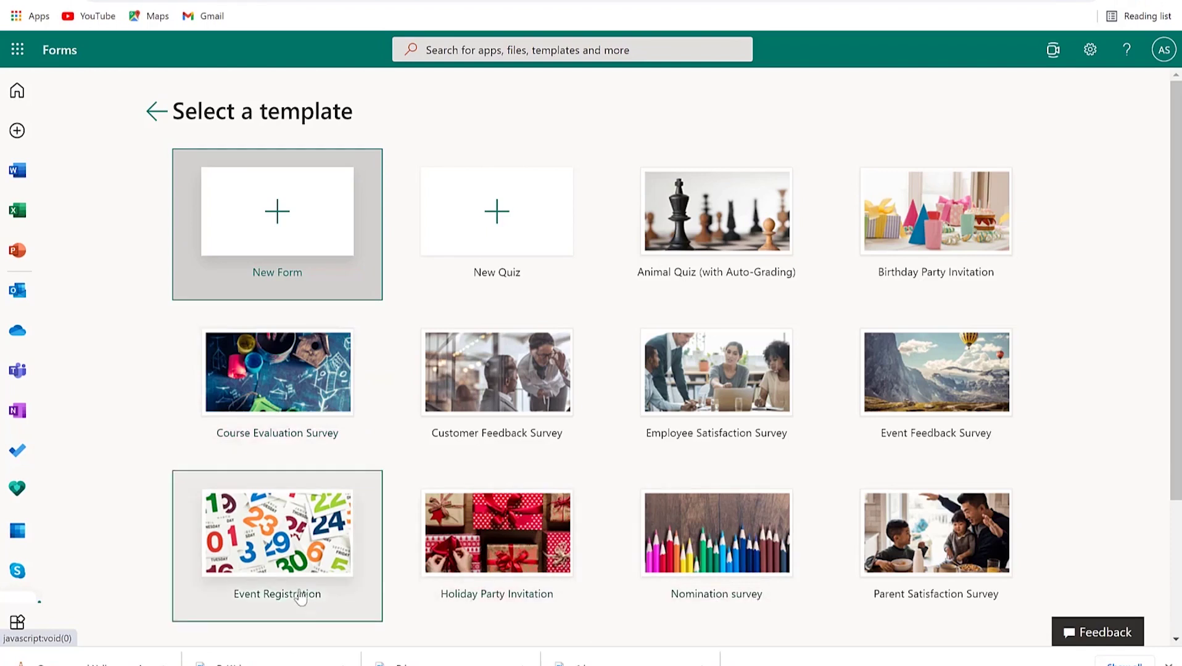
pyautogui.click(294, 529)
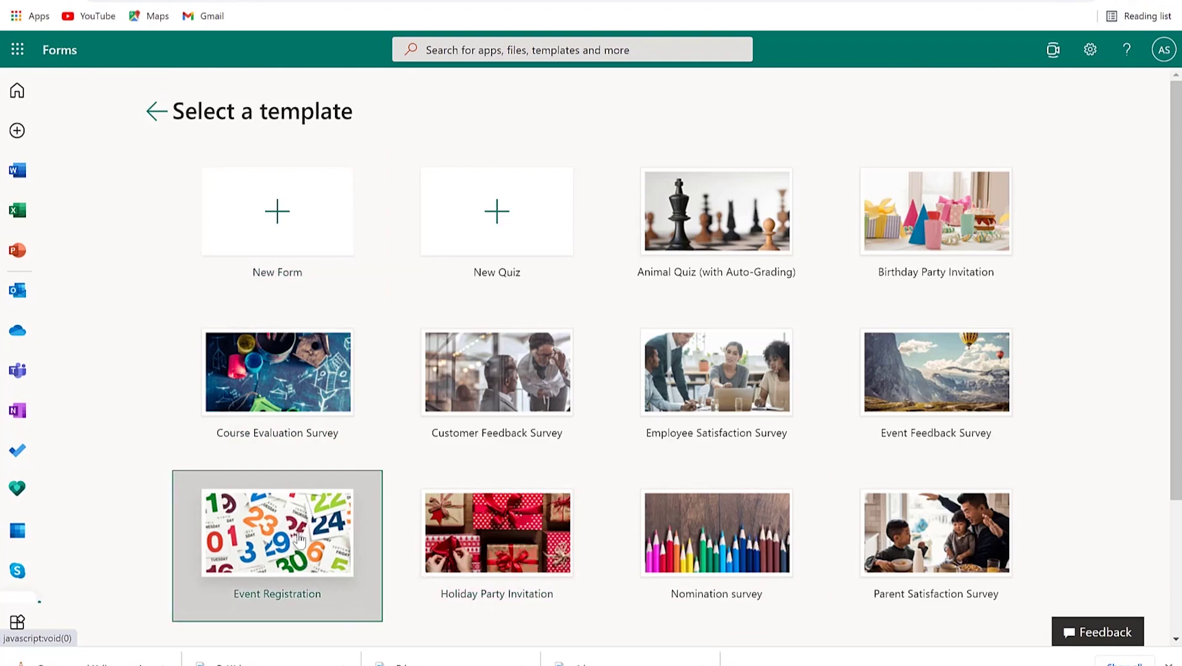
pyautogui.click(299, 539)
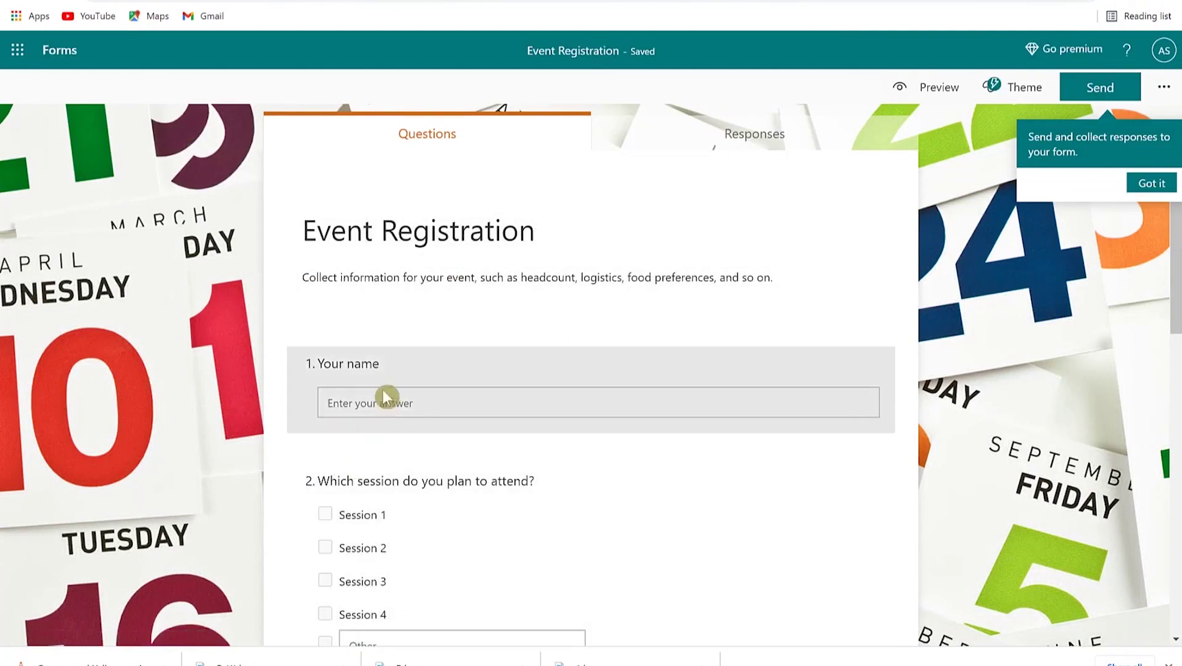
# - Open the question "How would you like to receive additional information about the event?" and its "Phone call" option for editing
pyautogui.scroll(-5, 412, 430)
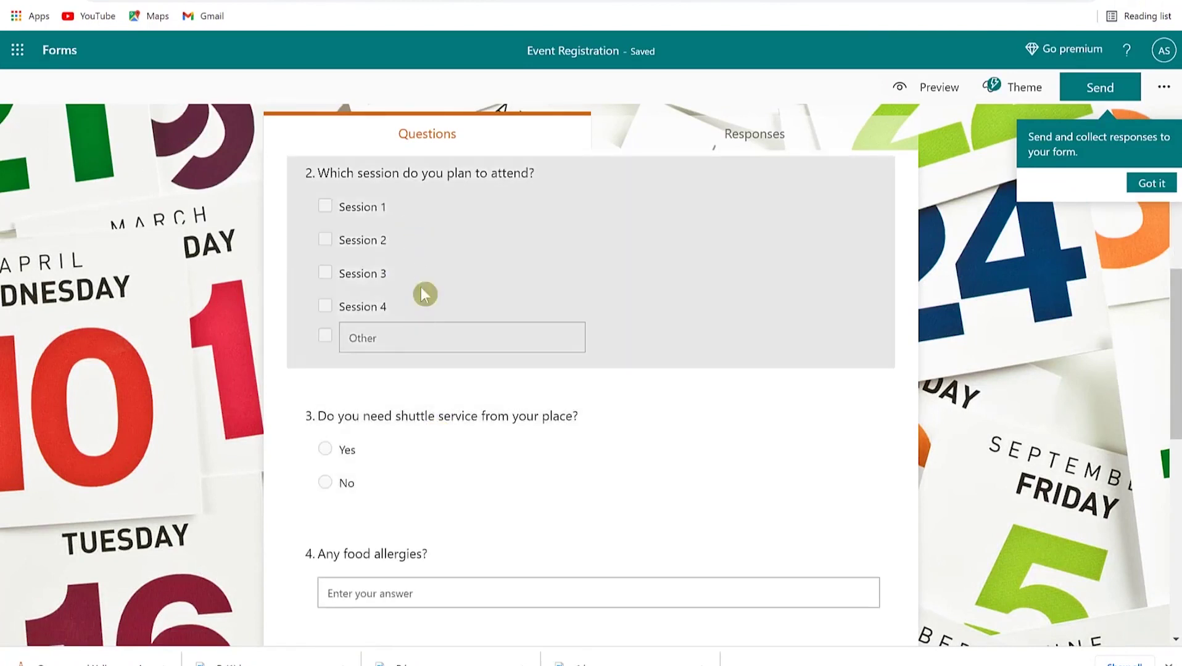
pyautogui.scroll(-2, 432, 423)
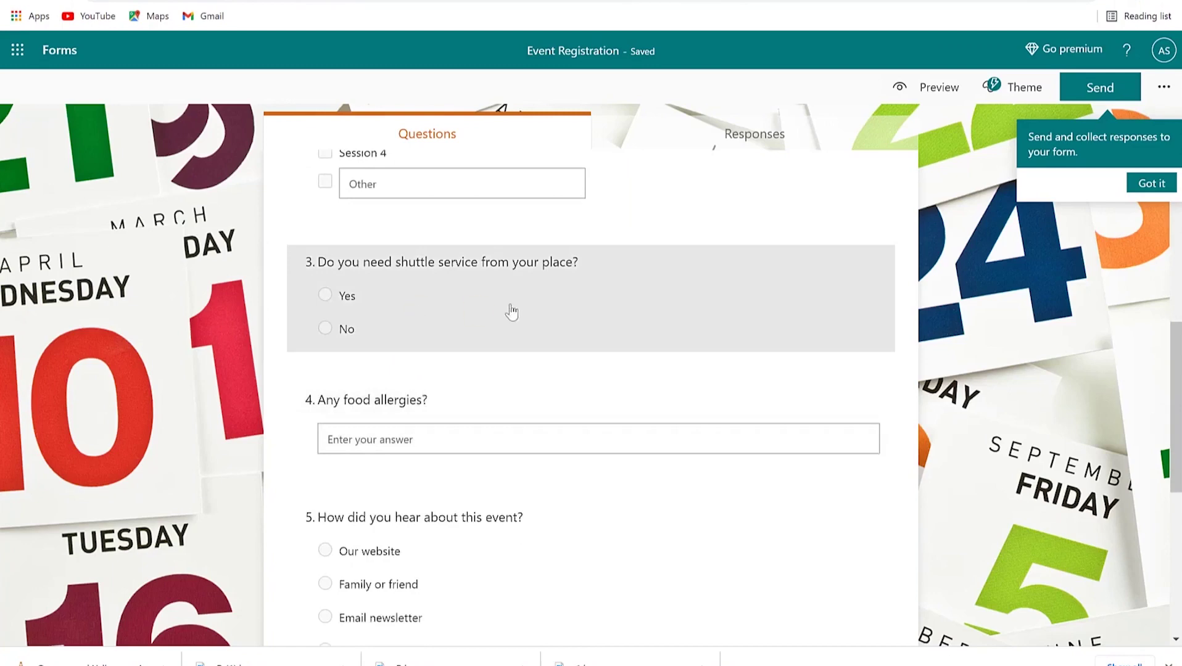
pyautogui.scroll(-5, 512, 482)
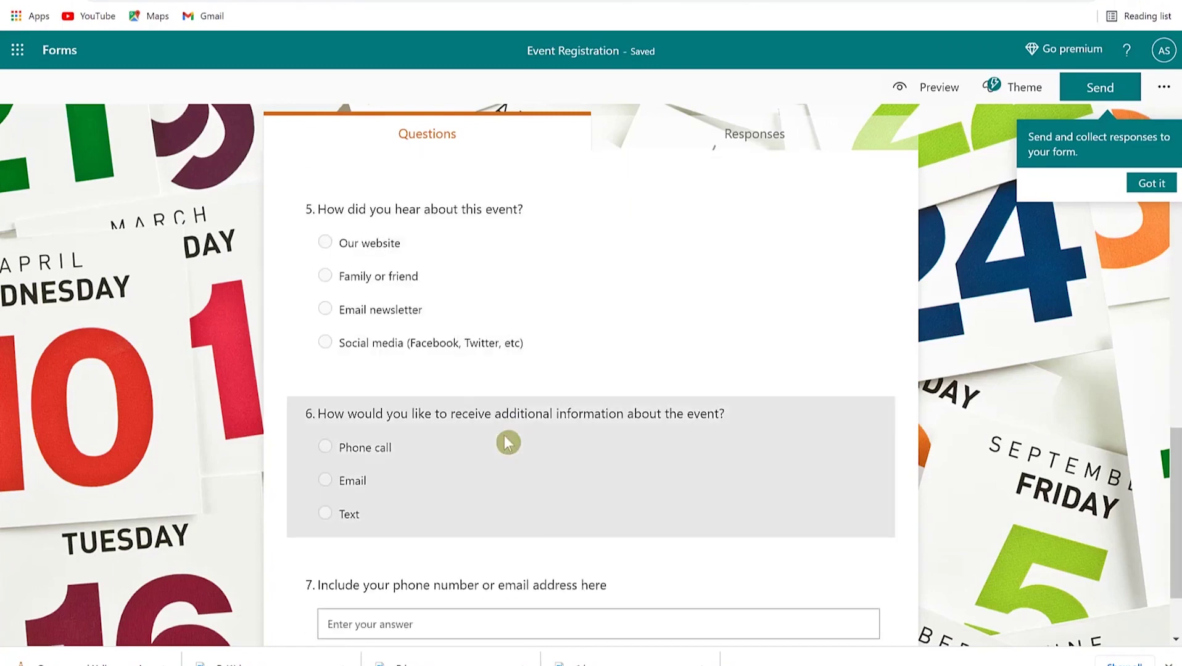
pyautogui.click(478, 417)
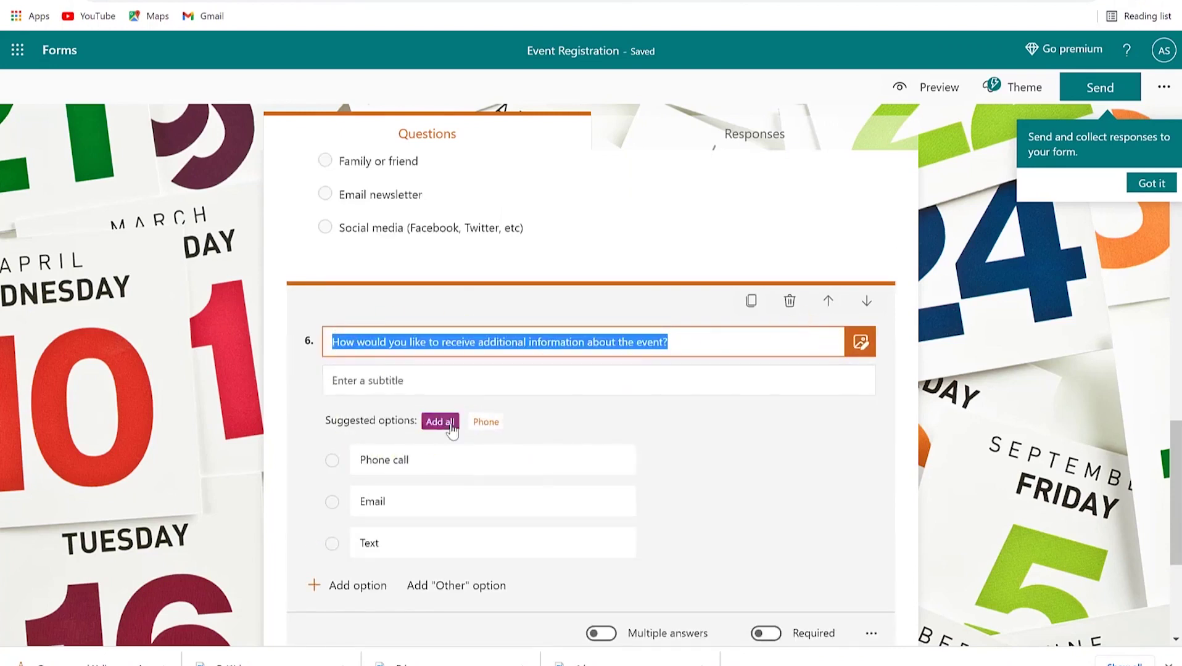
pyautogui.moveTo(645, 469)
pyautogui.click(536, 462)
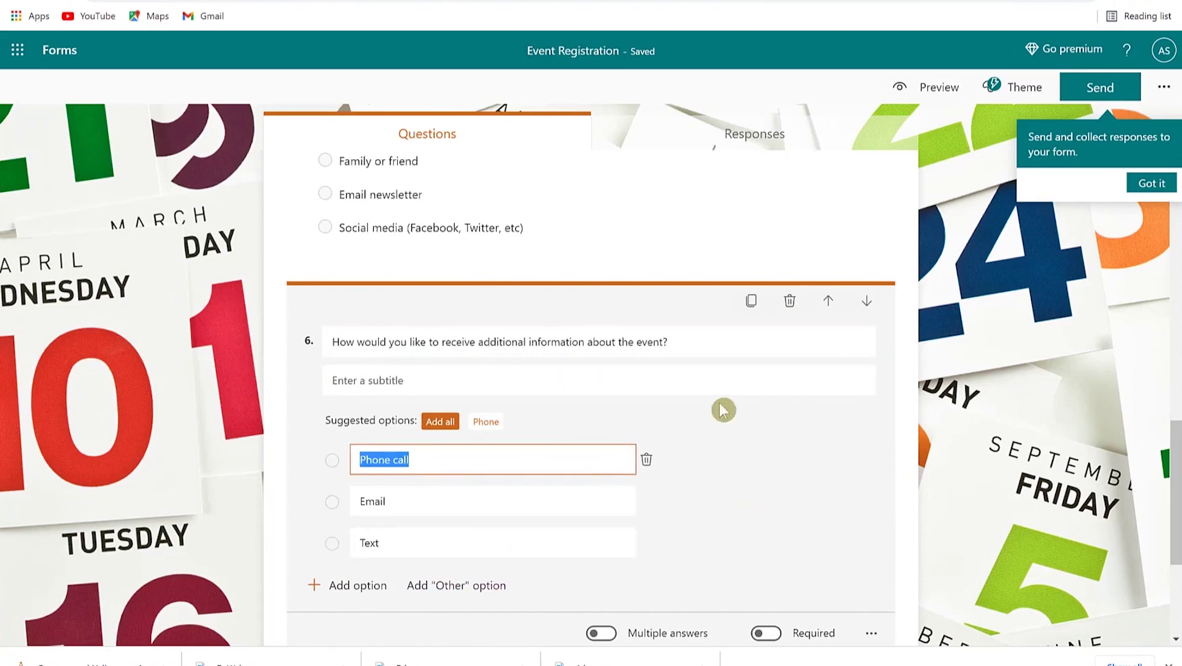
# - Move the question about receiving additional information up to first place and back down to third place
pyautogui.click(828, 302)
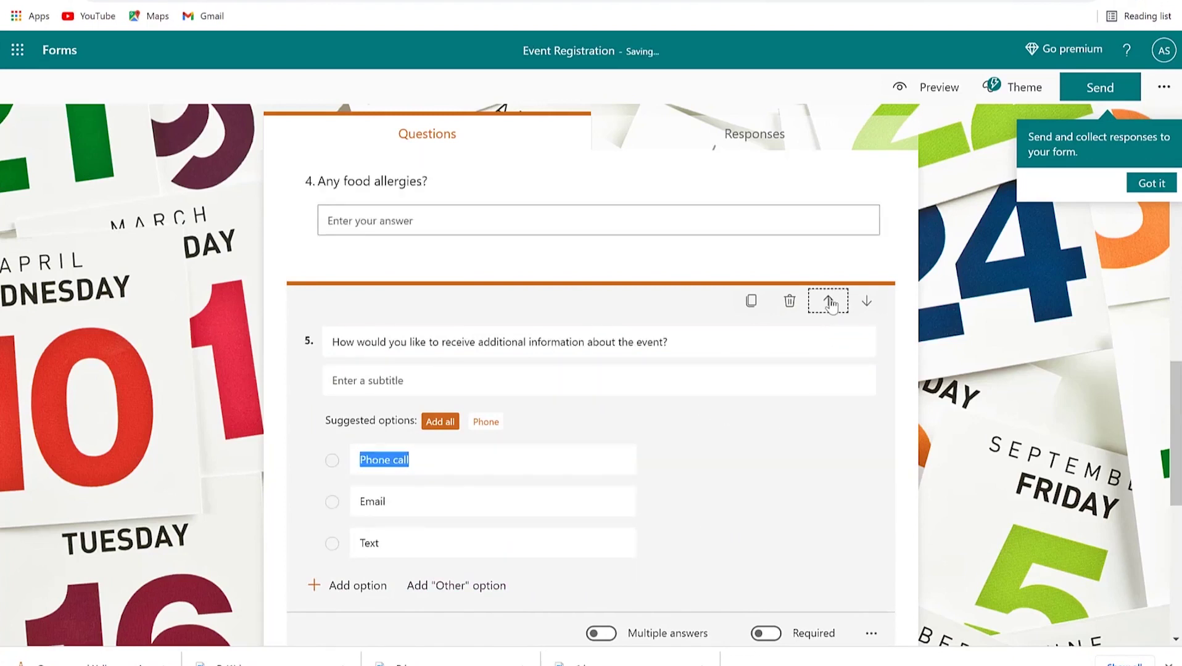
pyautogui.click(829, 301)
pyautogui.click(830, 302)
pyautogui.click(830, 302)
pyautogui.click(832, 303)
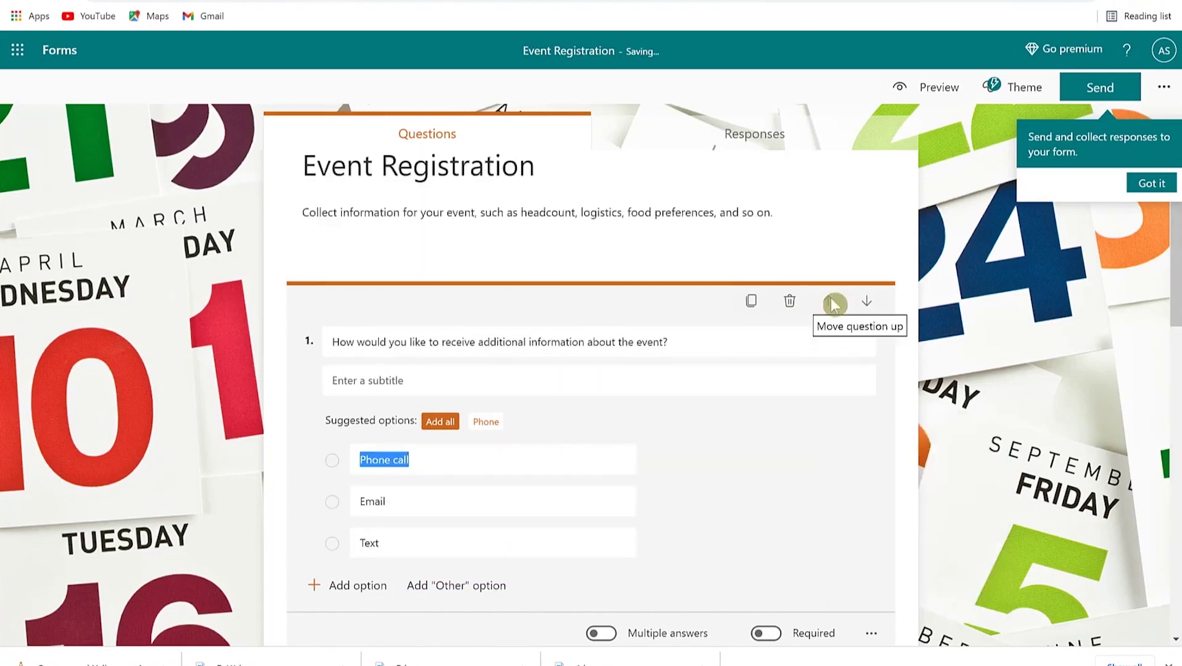
pyautogui.click(867, 302)
pyautogui.click(867, 303)
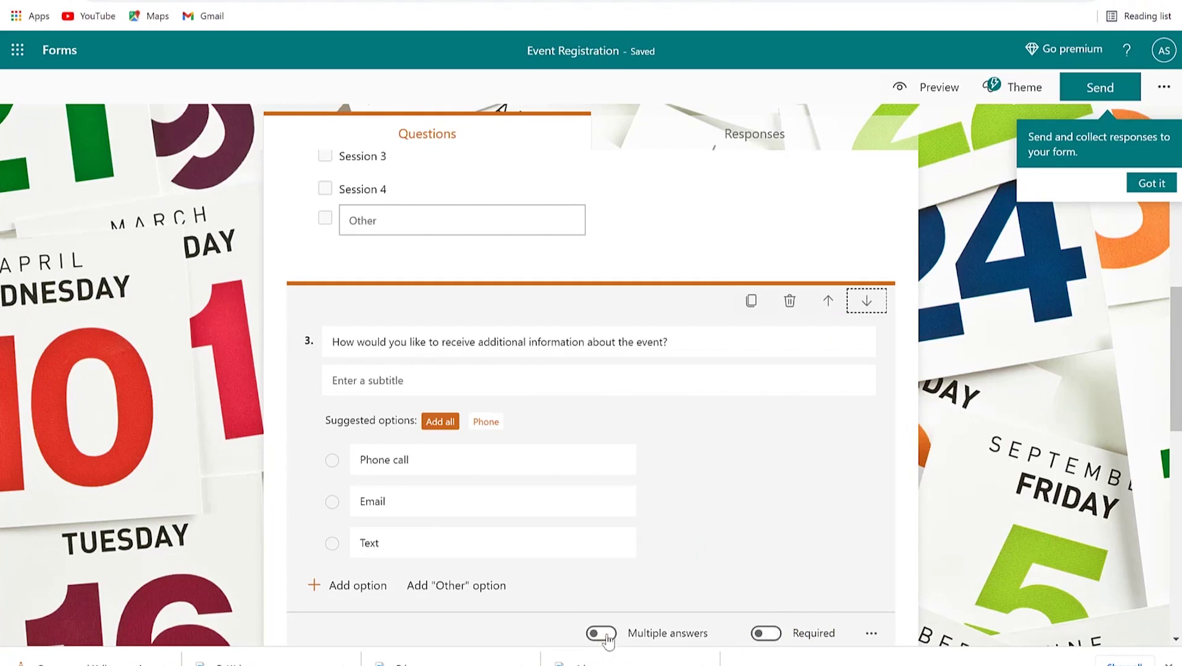
# - Show the question types and suggested questions that can be added below question 3
pyautogui.scroll(-5, 764, 428)
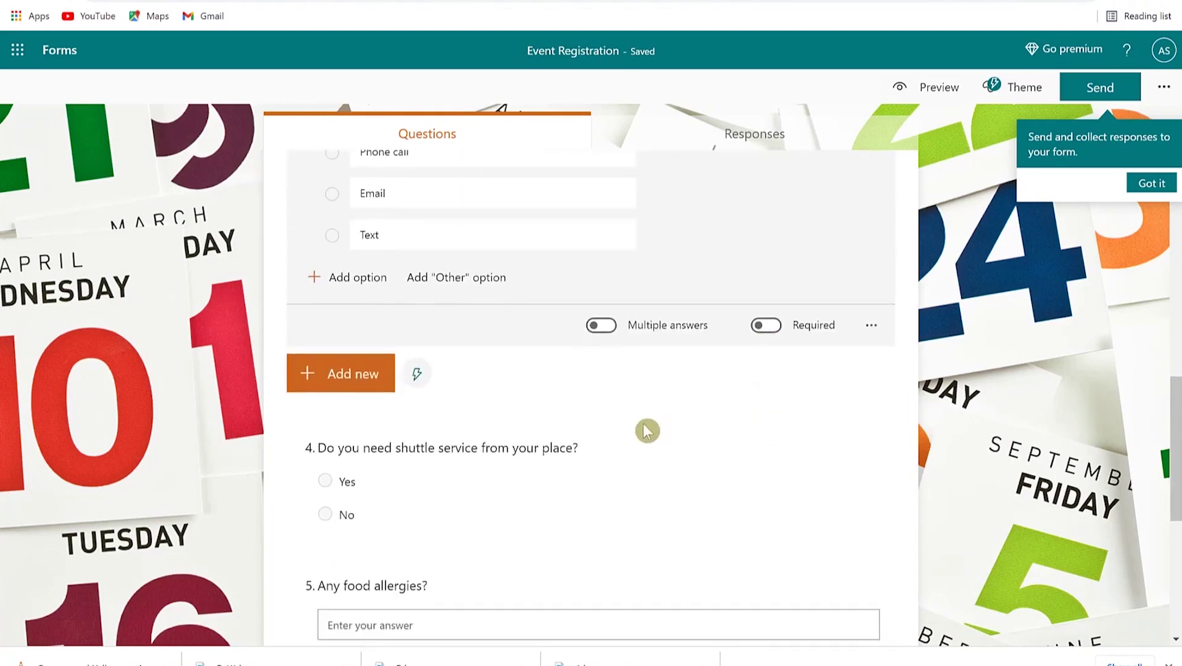
pyautogui.click(349, 386)
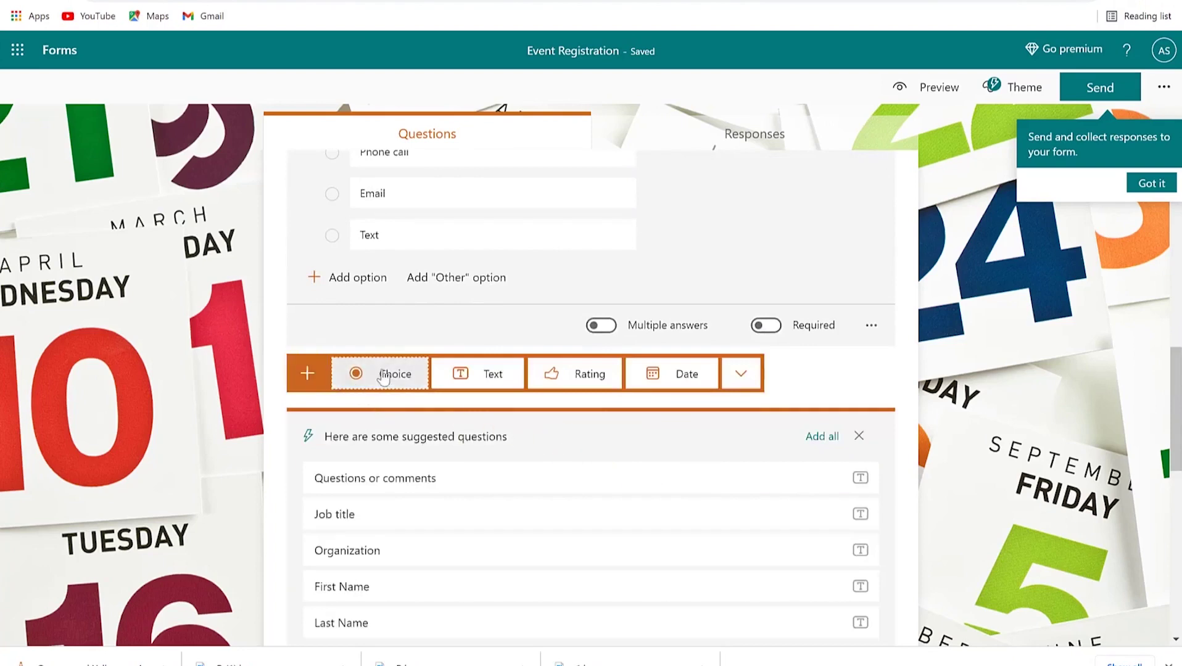
pyautogui.scroll(4, 549, 464)
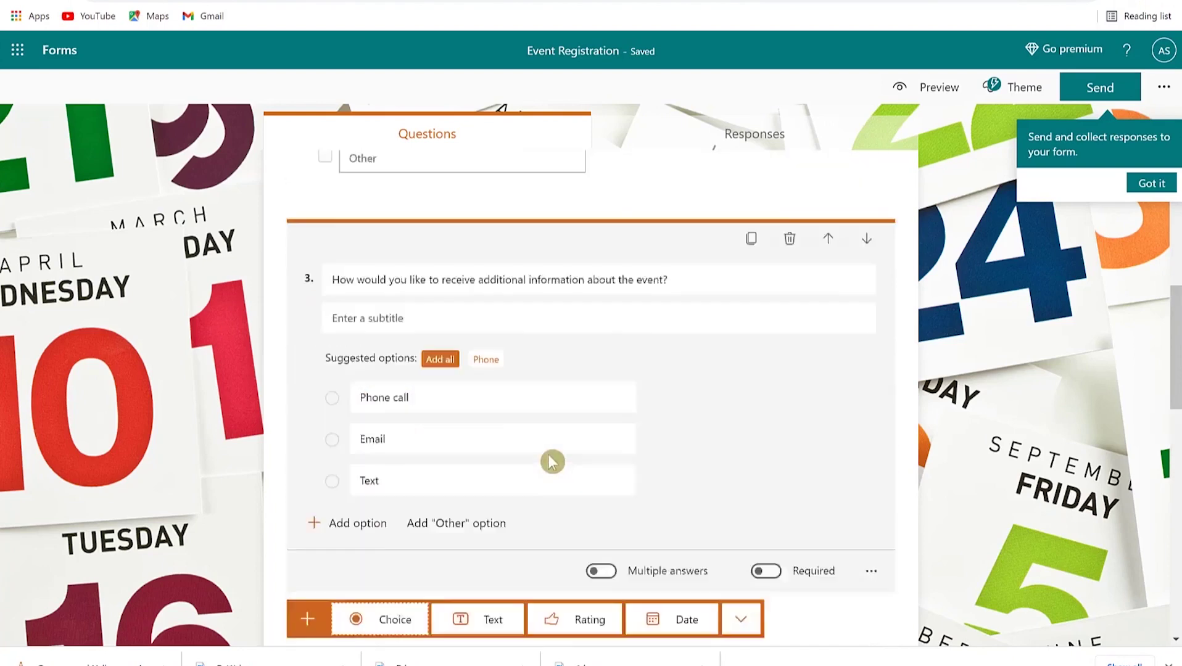
pyautogui.scroll(8, 553, 461)
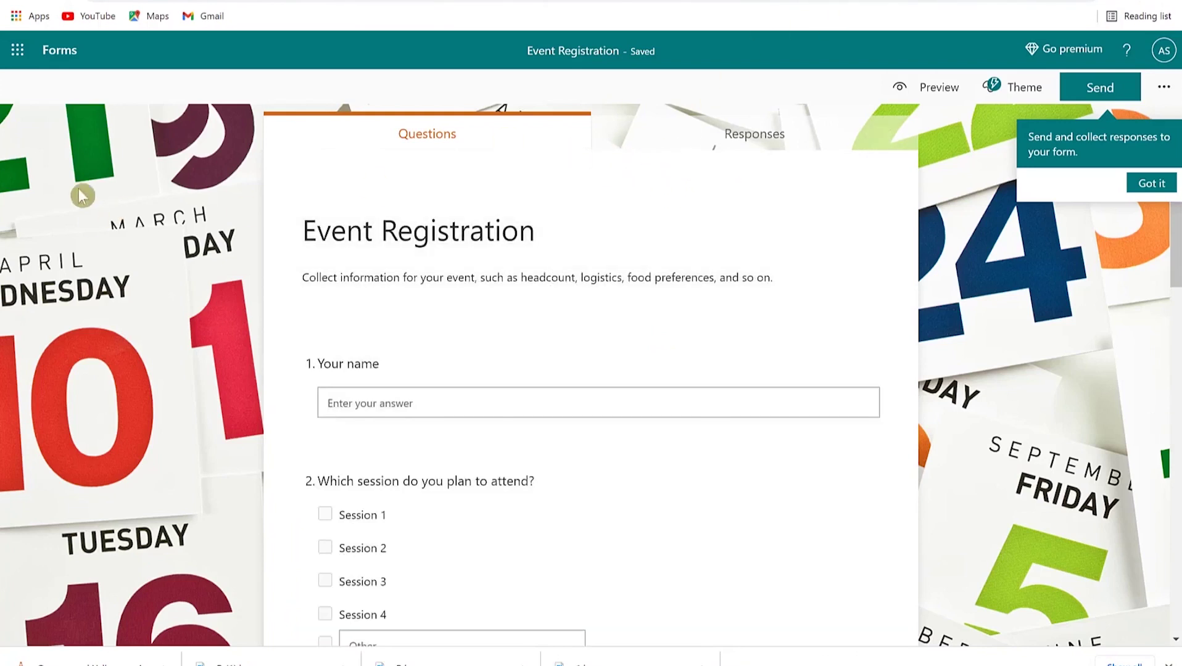
# - Create a new blank form from the template gallery and title it "UTP Toastmasters Club Meeting 002"
pyautogui.click(13, 4)
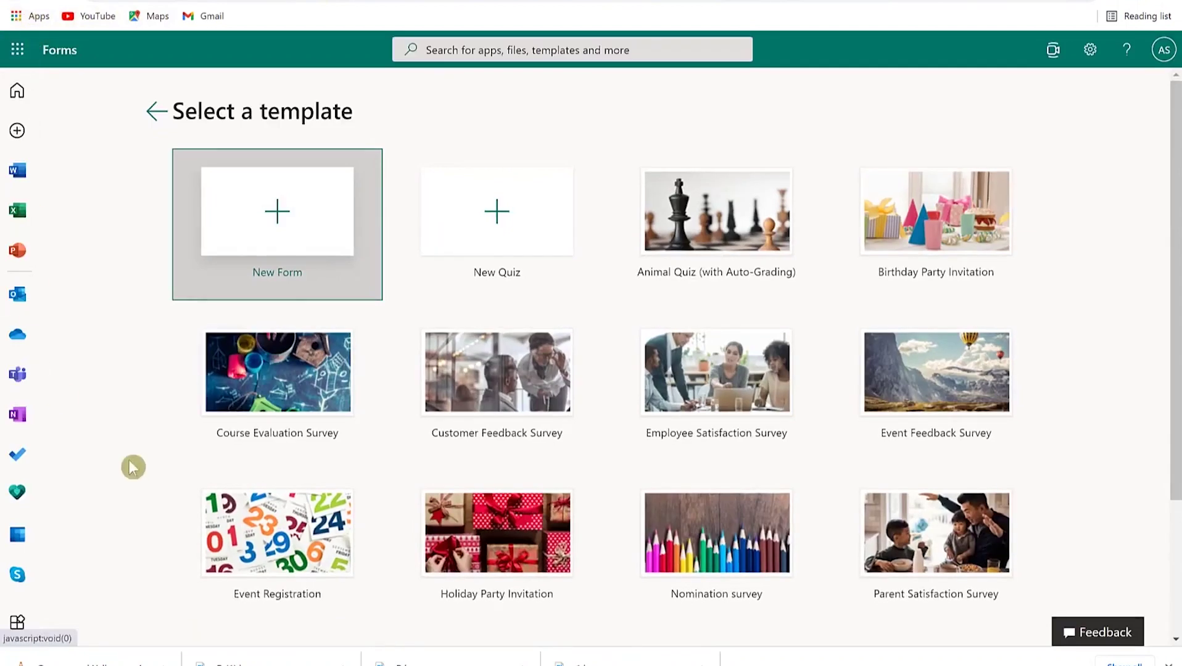
pyautogui.click(279, 210)
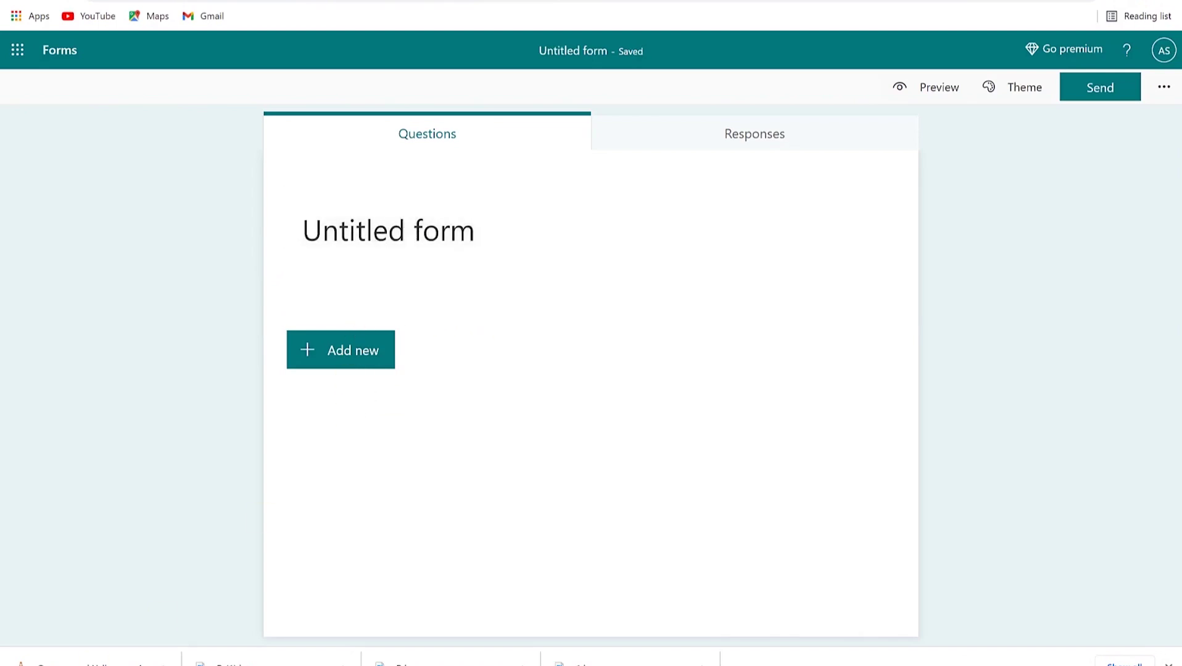
pyautogui.click(430, 246)
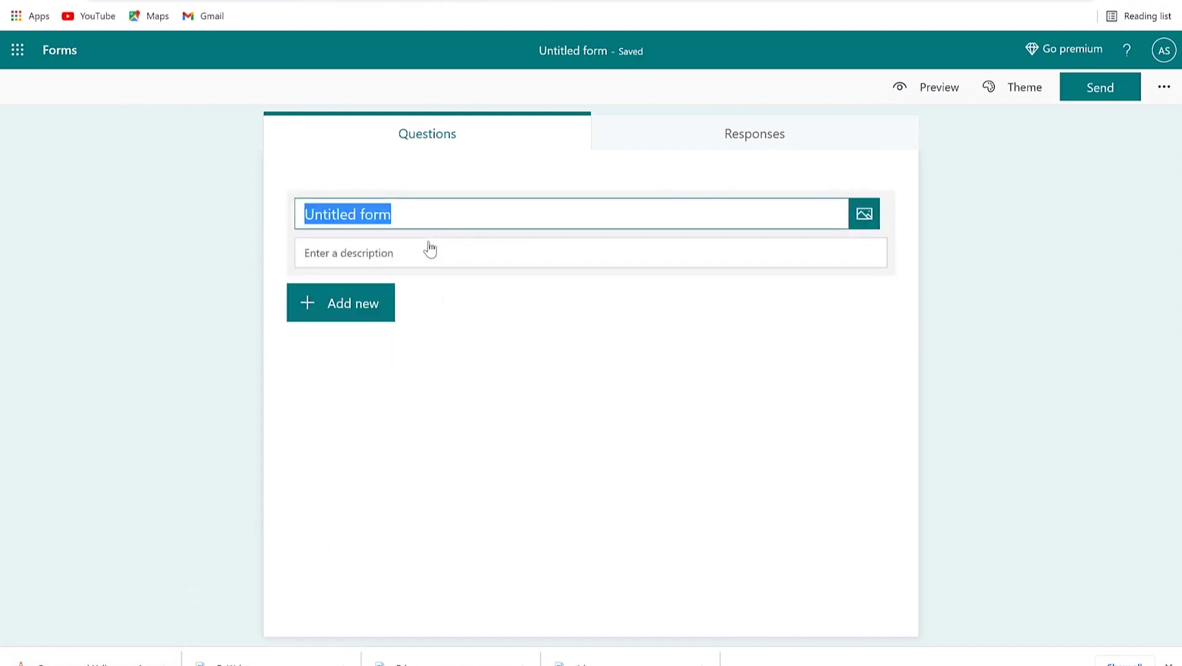
pyautogui.write('UTP ')
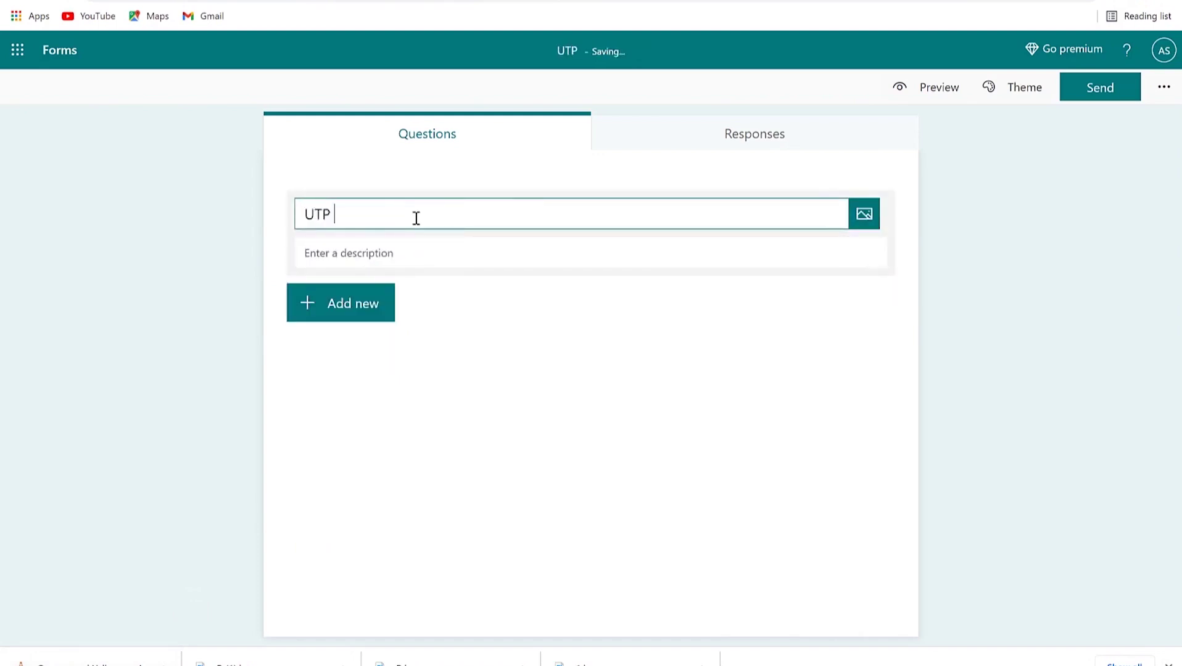
pyautogui.write('Toastmaster')
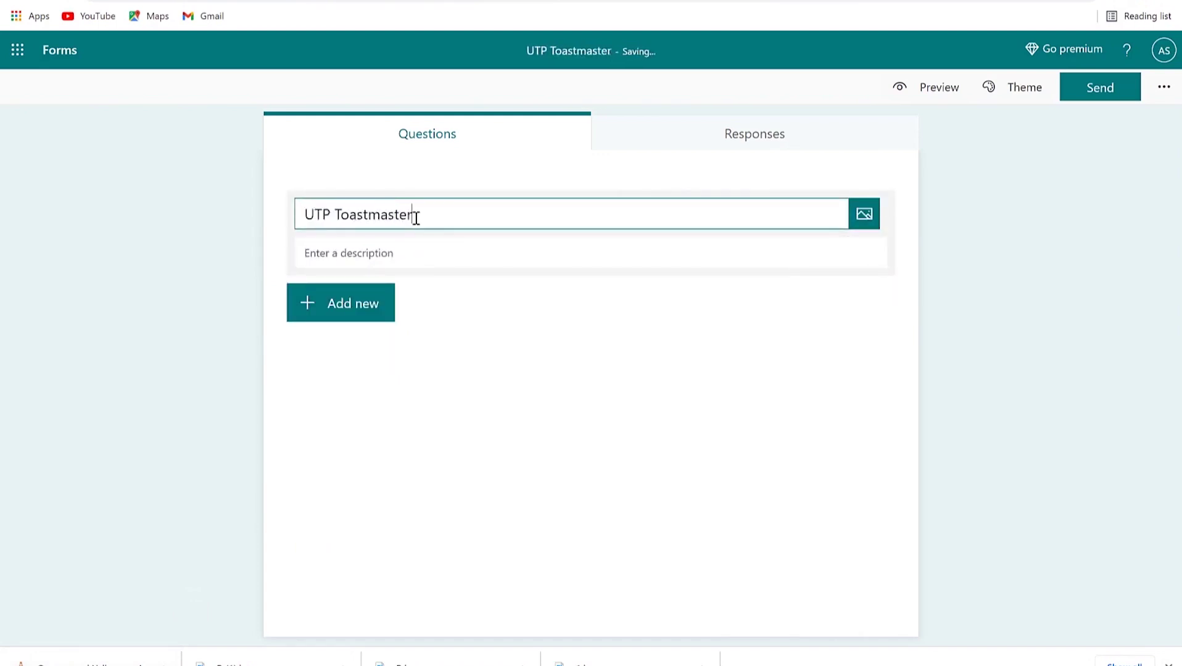
pyautogui.write('s Club Me')
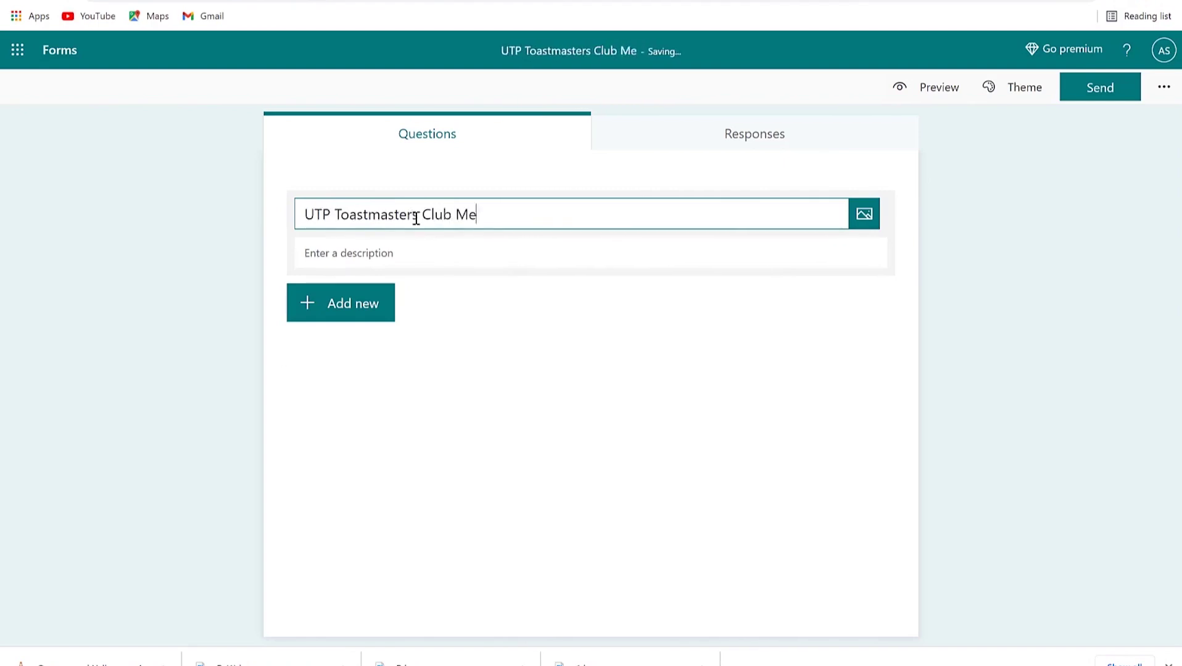
pyautogui.write('eting 002')
pyautogui.click(454, 252)
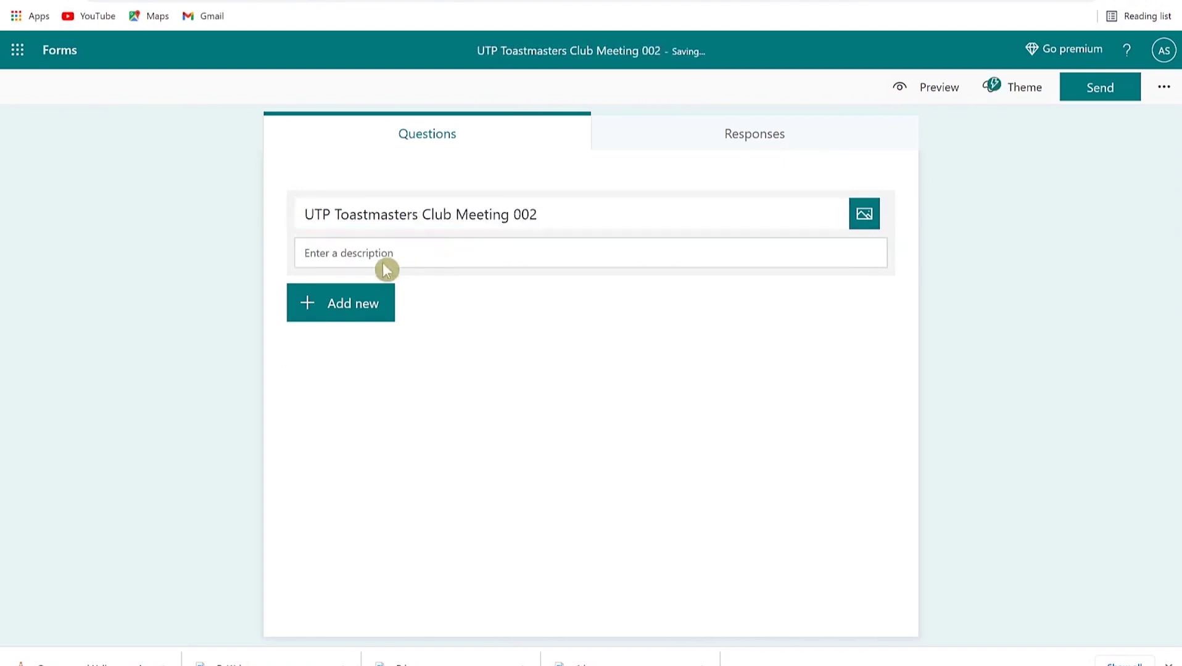
pyautogui.click(545, 225)
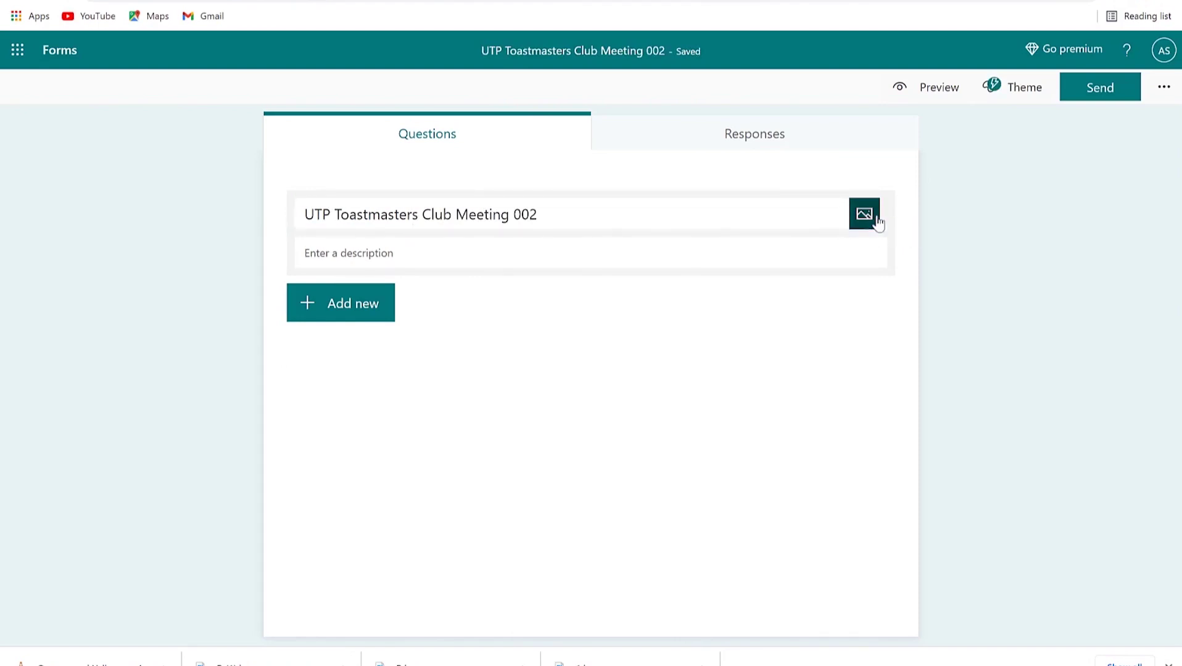
pyautogui.click(664, 254)
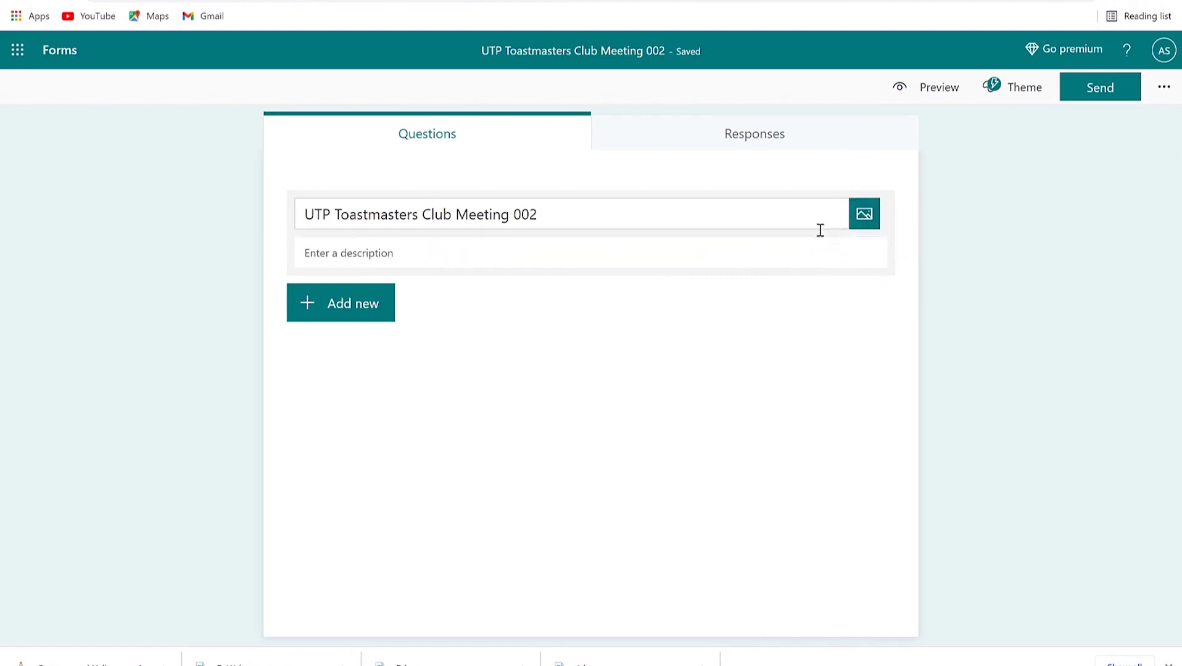
pyautogui.click(864, 215)
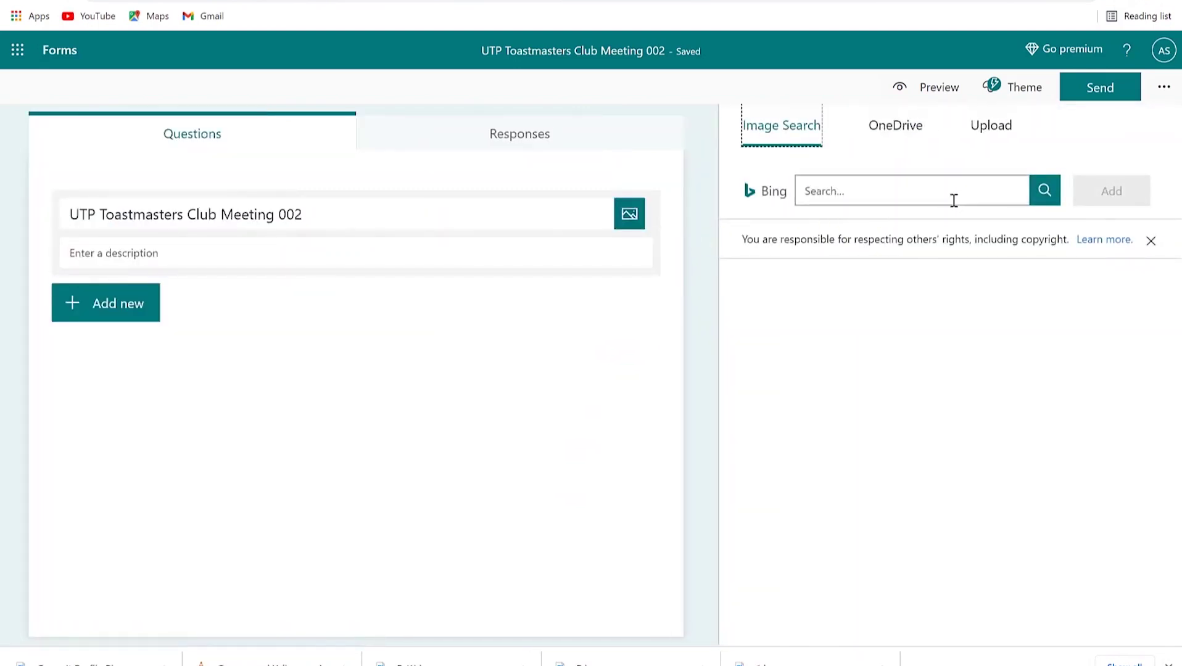
pyautogui.click(848, 124)
pyautogui.press('Escape')
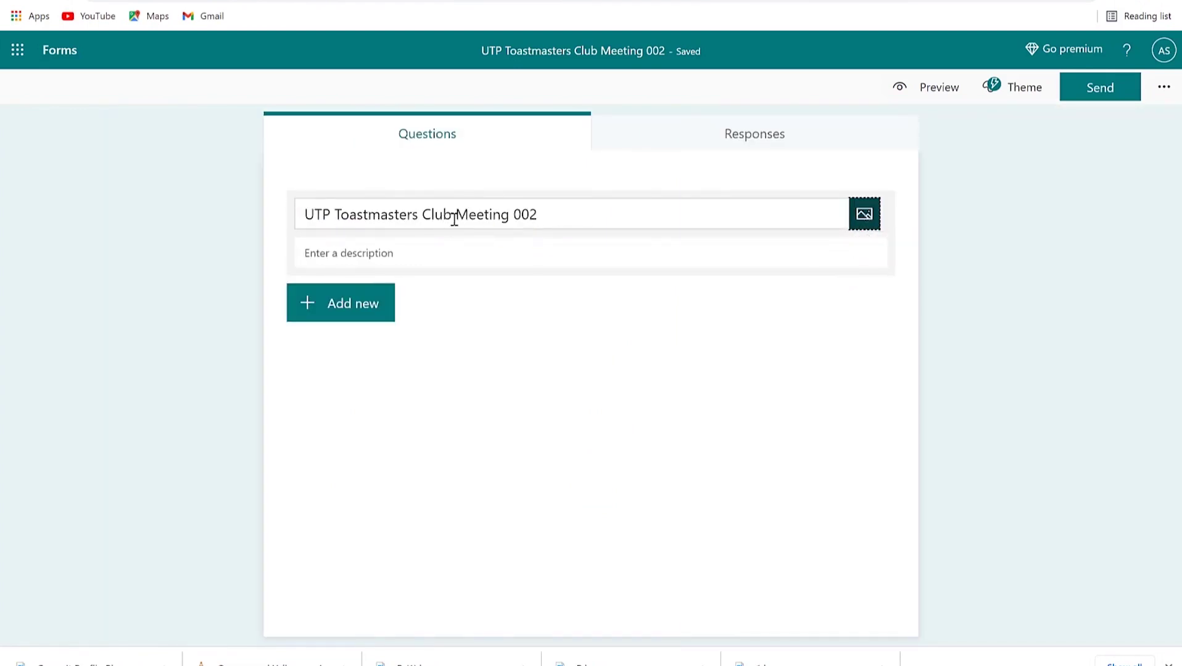
# - Search the web images for "toastmasters logo" and add the first Toastmasters International logo as the title image
pyautogui.click(876, 221)
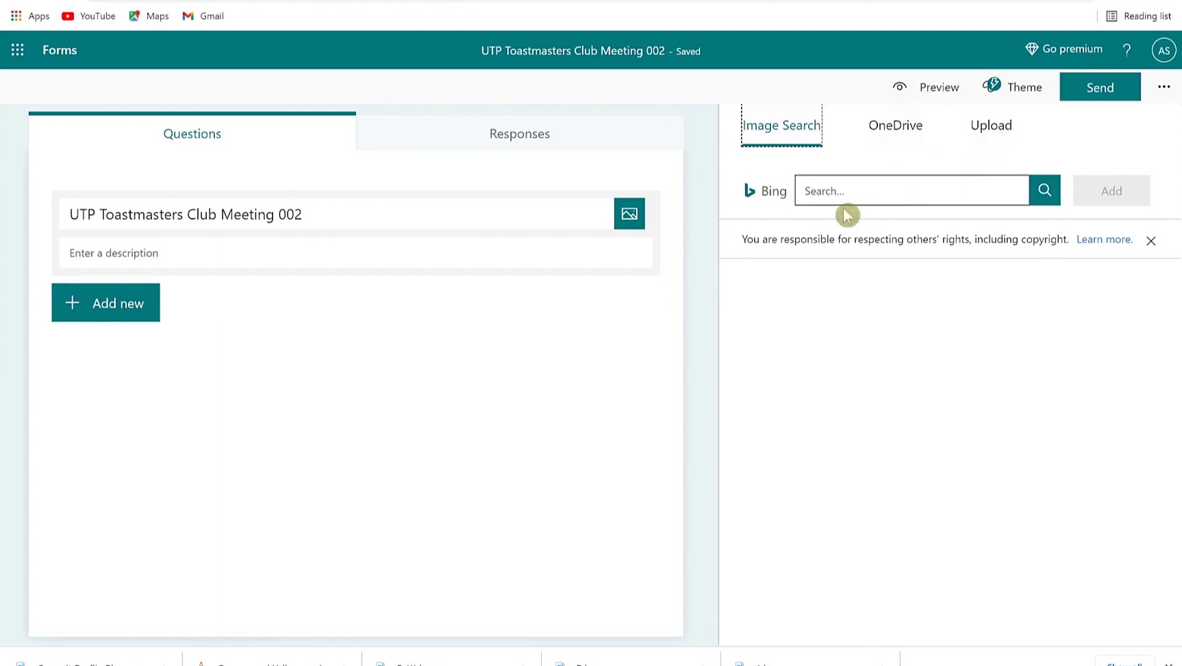
pyautogui.click(824, 197)
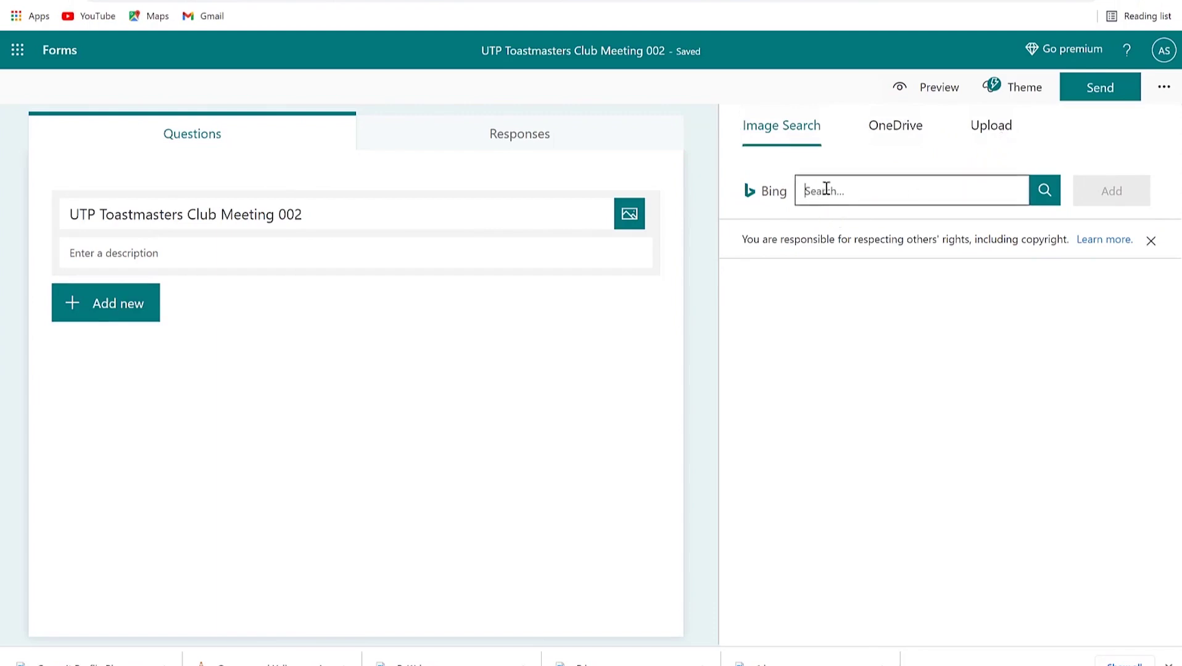
pyautogui.write('toastmasters logo')
pyautogui.press('Return')
pyautogui.click(837, 355)
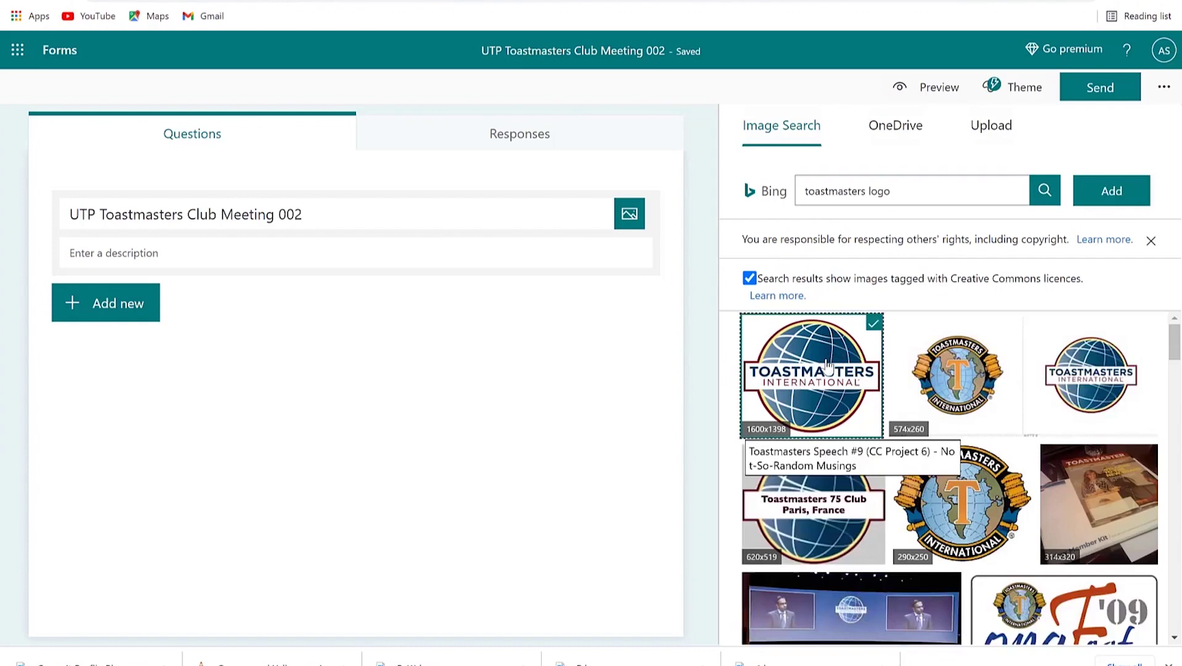
pyautogui.click(1137, 203)
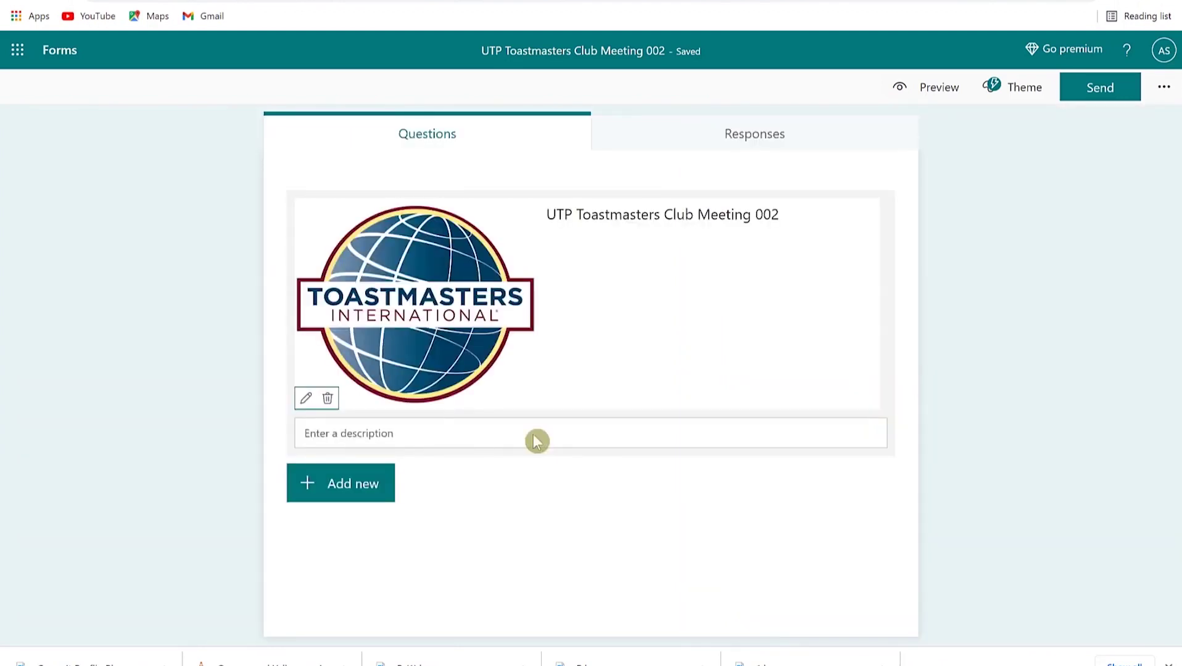
# - Enter the form description "Attend to learn how to build confidence in speaking and learn about leadership"
pyautogui.click(411, 434)
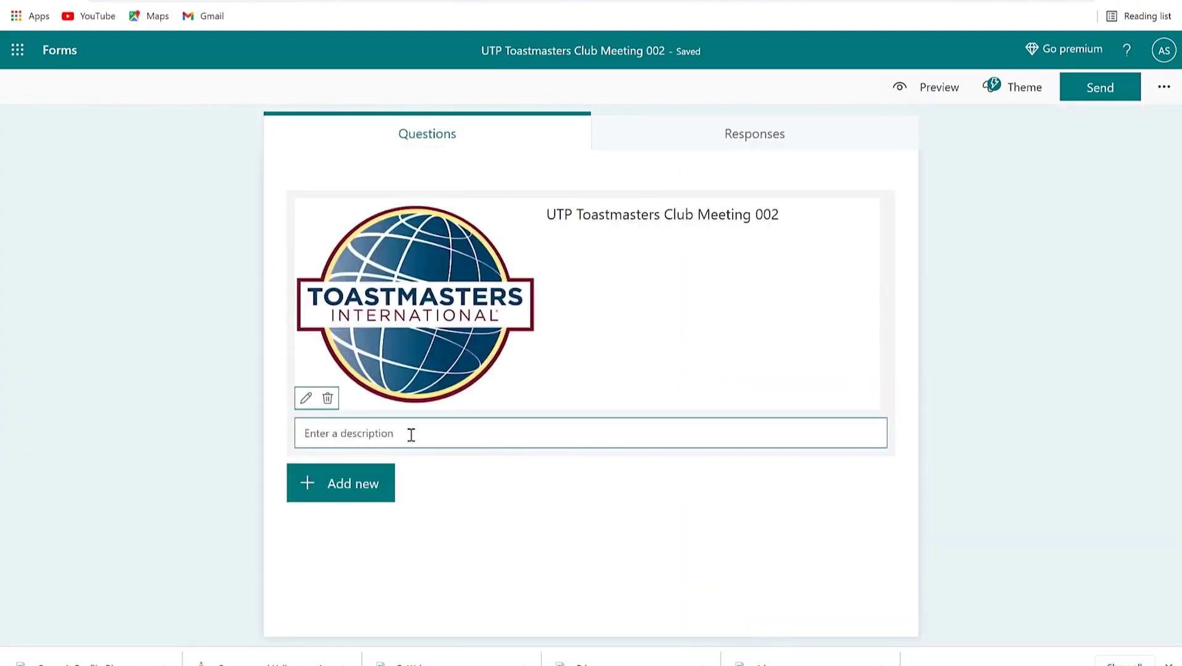
pyautogui.write('Attend to learn how to build confidence in speaking and learn about leadership')
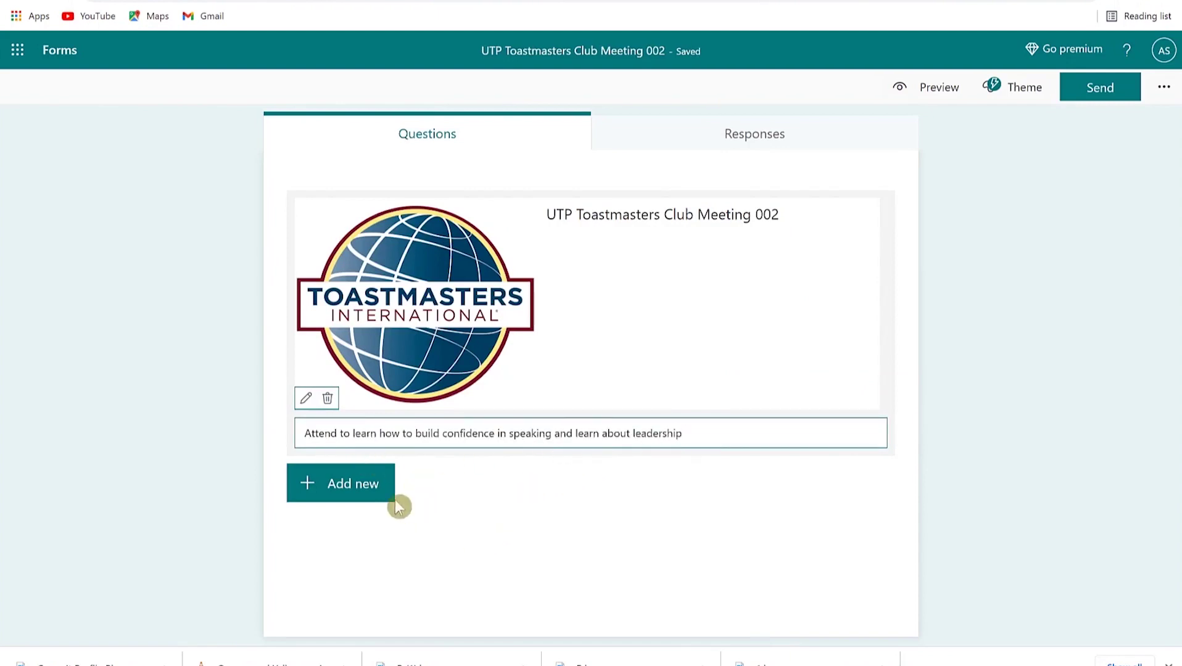
pyautogui.click(684, 536)
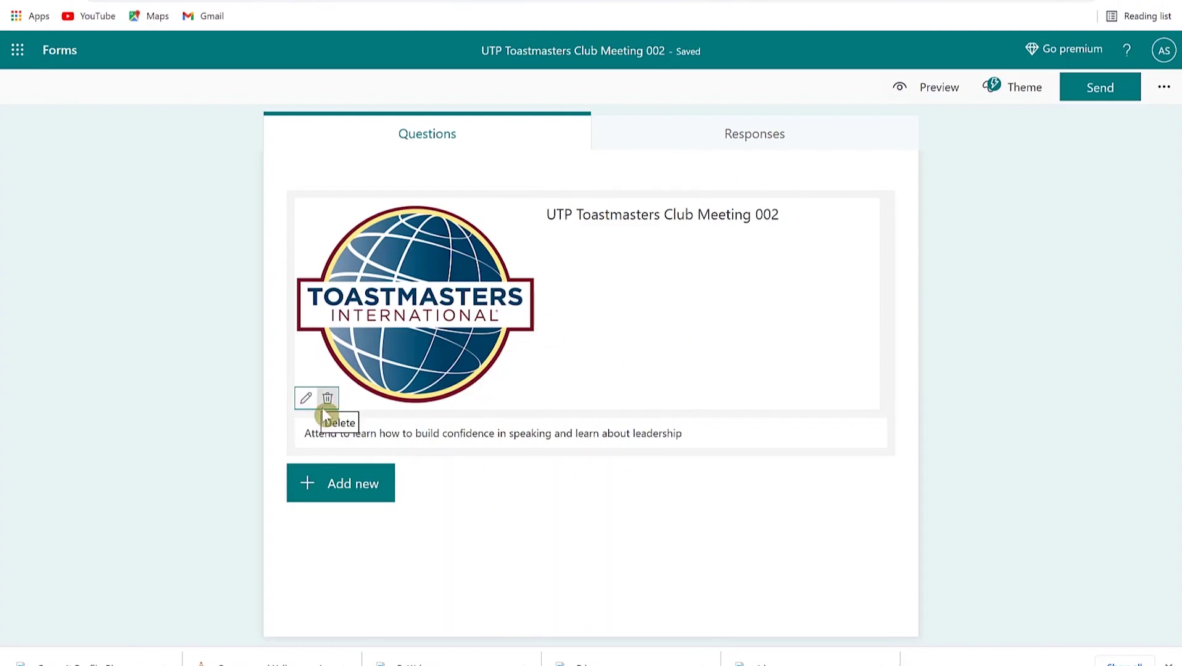
# - Add the choice question "Which of these reasons motivates you to join our meeting?" with options Communication, Leadership, Eliminate stage fright and Other
pyautogui.click(331, 500)
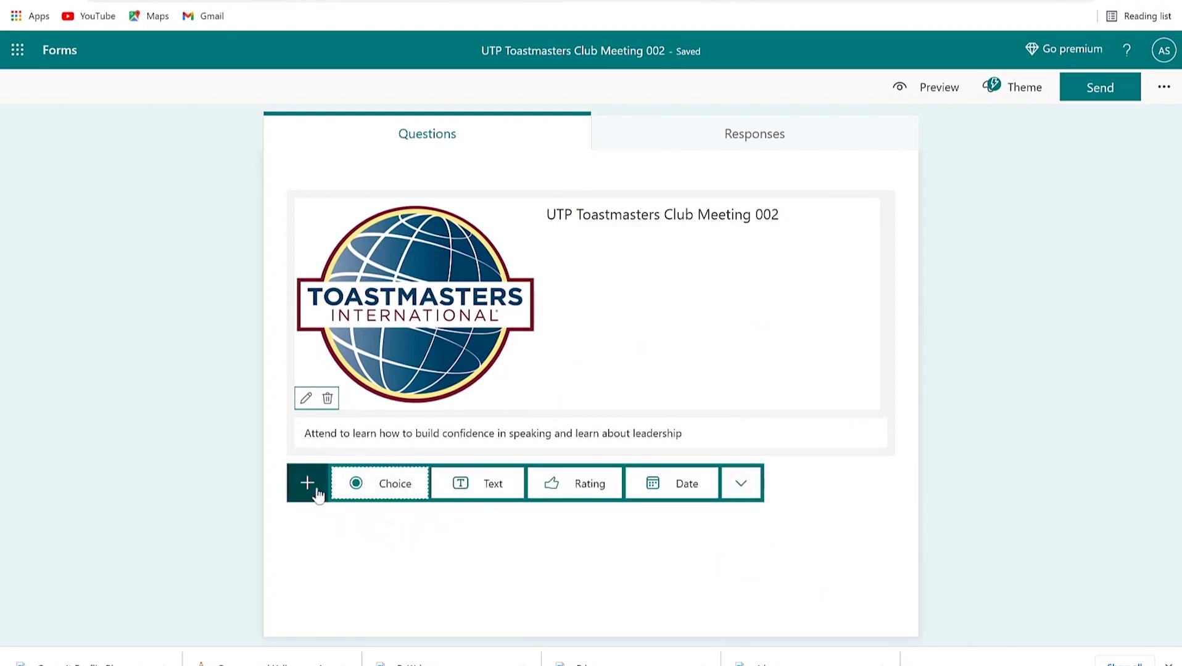
pyautogui.click(367, 498)
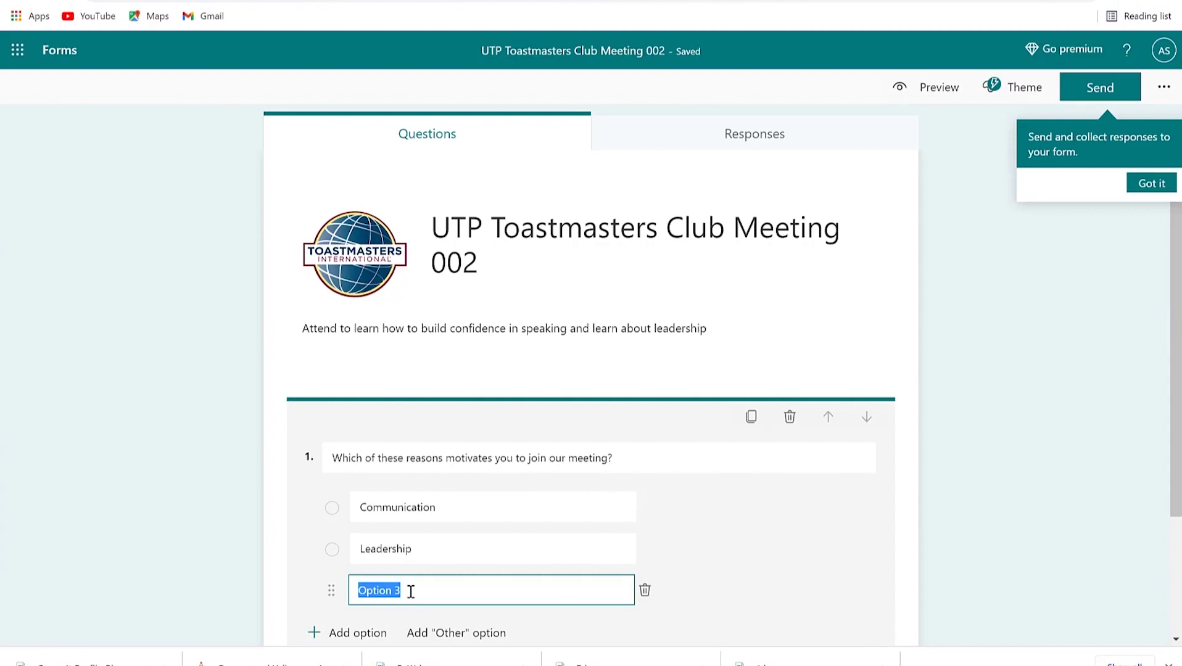
pyautogui.write('Eliminate stage fright')
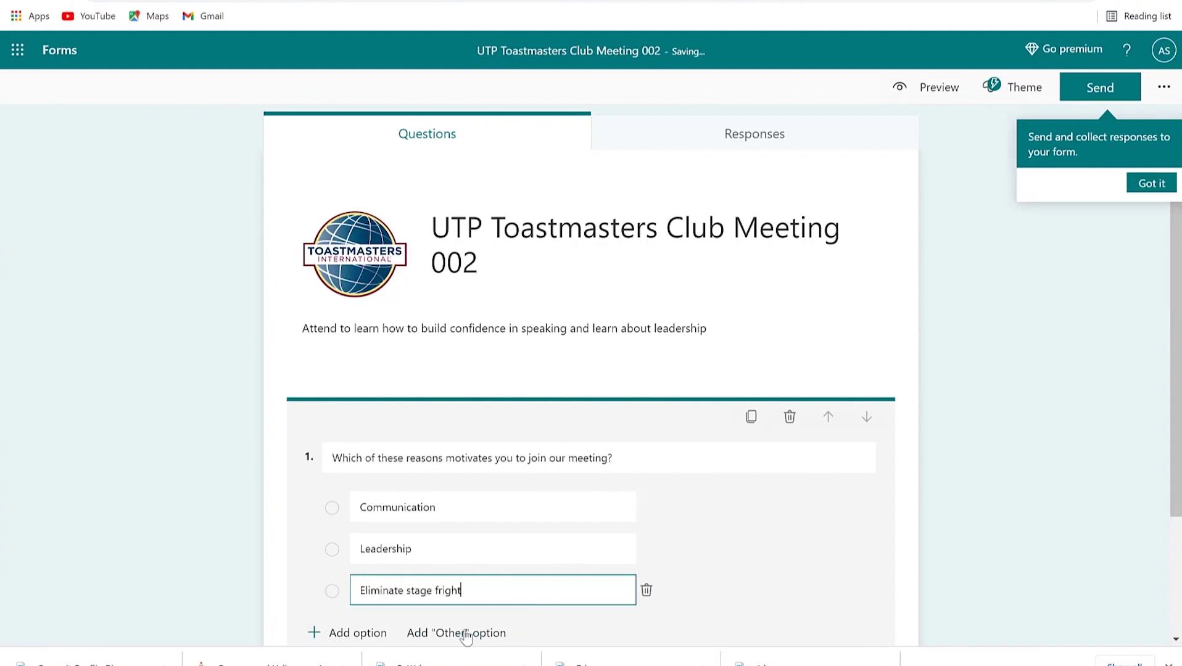
pyautogui.click(465, 635)
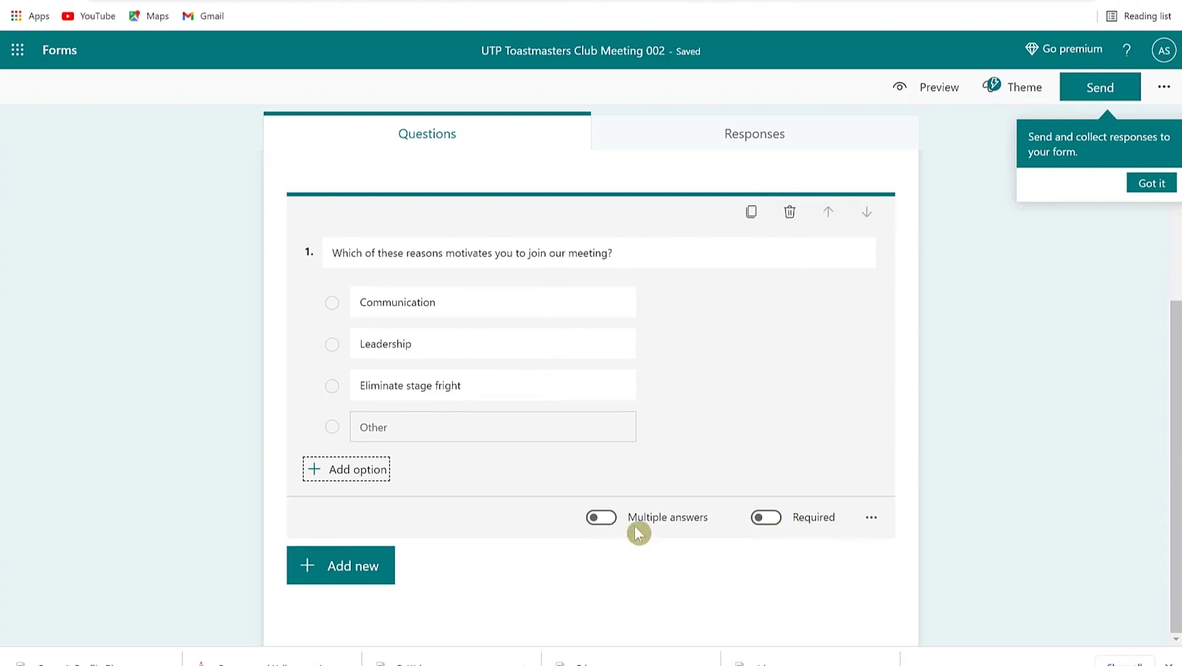
pyautogui.click(872, 520)
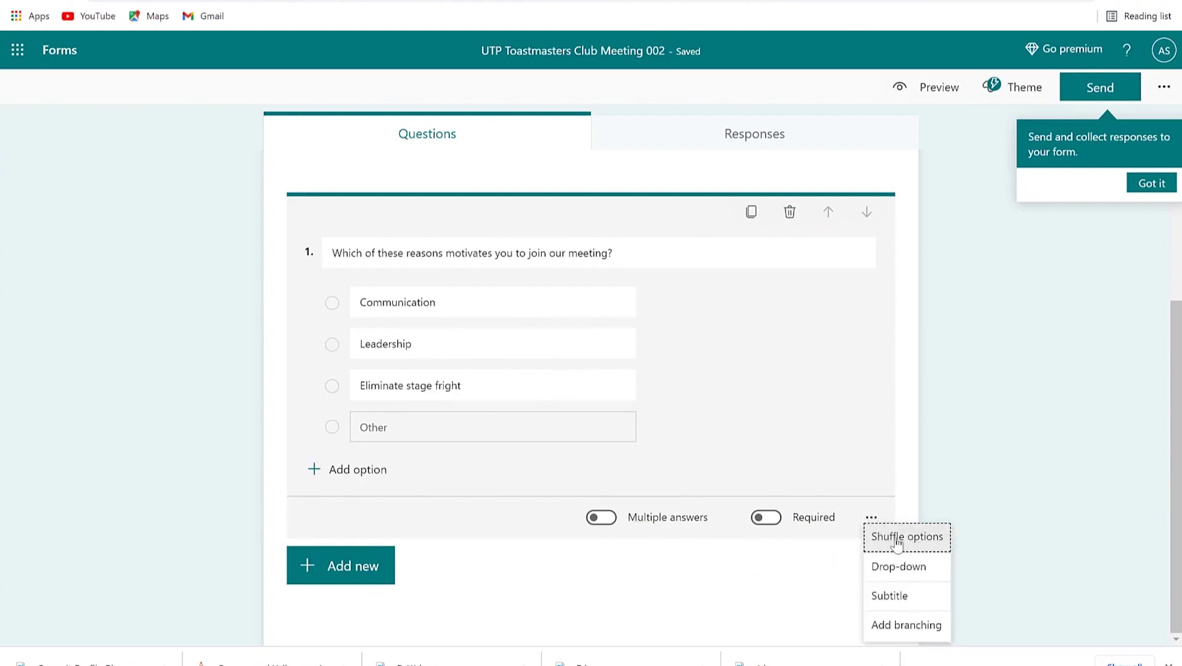
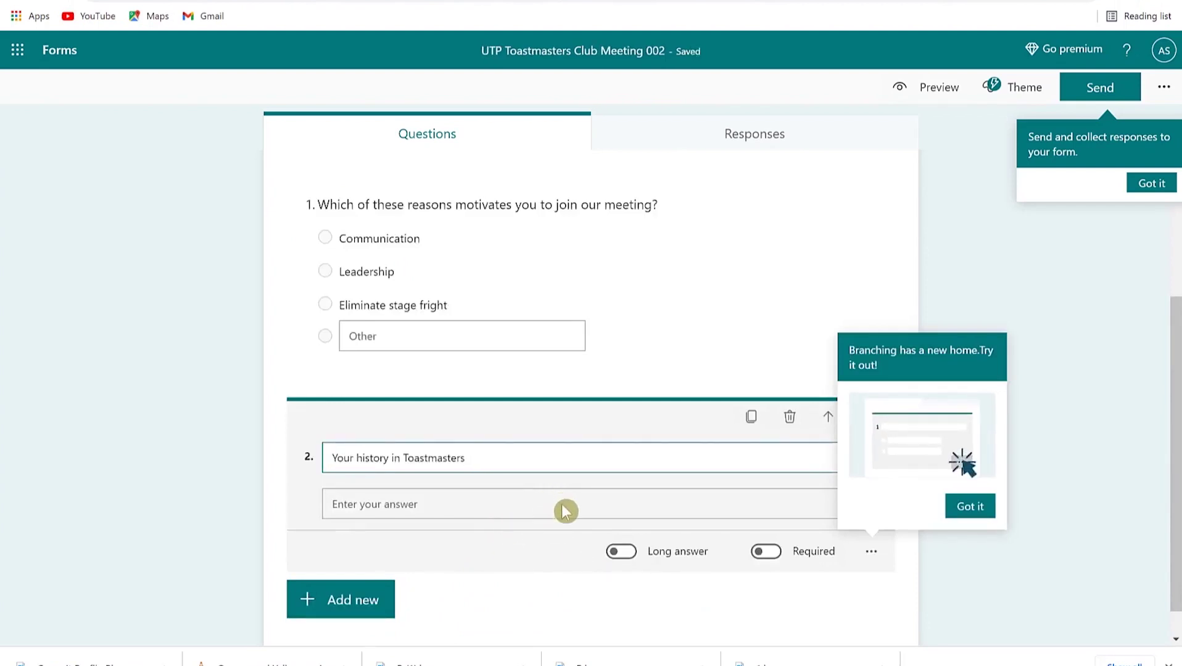
# - Set the text question "Your history in Toastmasters" to accept a long answer and make it required
pyautogui.click(621, 551)
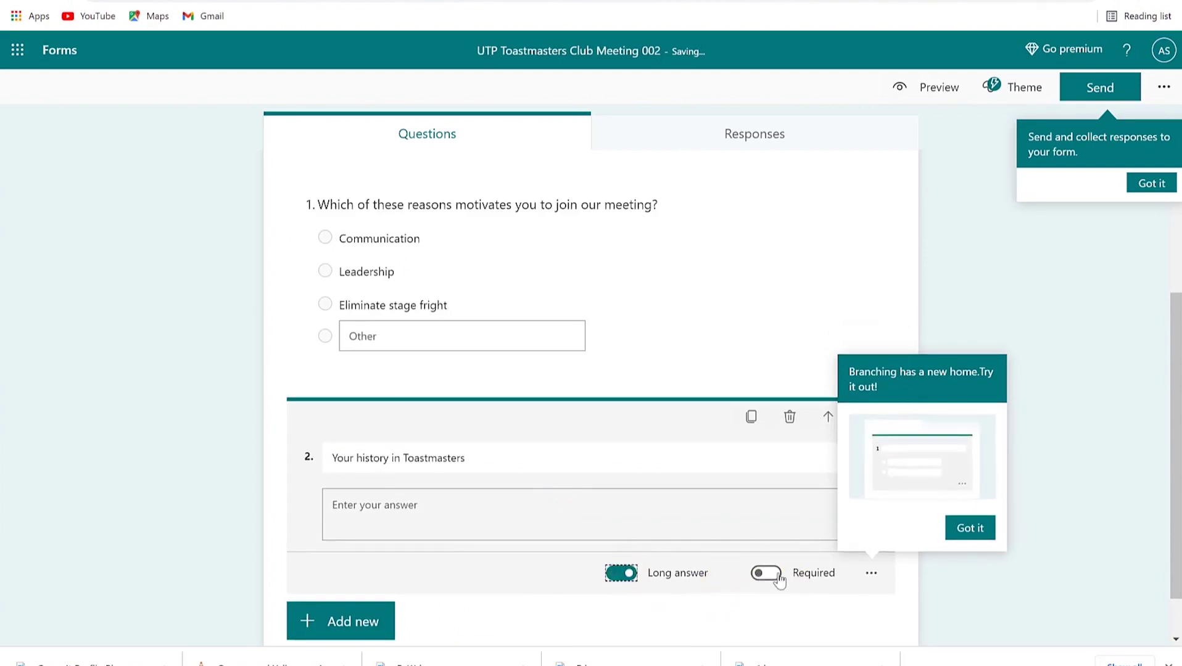
pyautogui.click(970, 529)
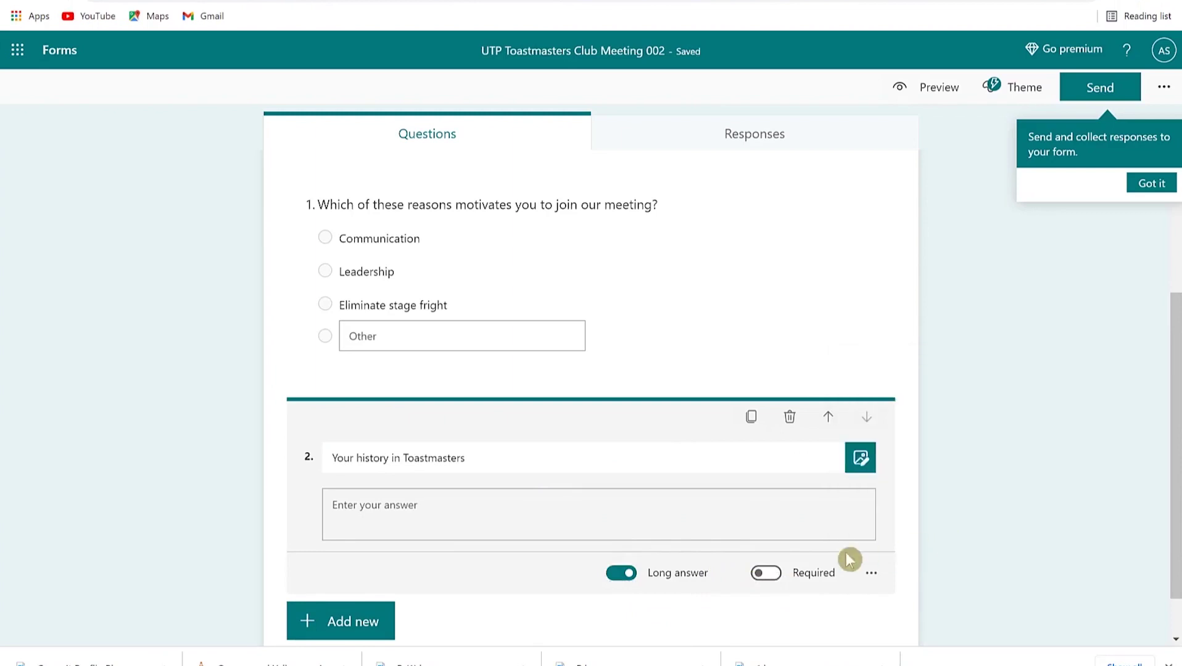
pyautogui.click(767, 573)
# - Add a rating question below question 2 that asks "How was your experience with our last meeting?"
pyautogui.scroll(-1, 454, 556)
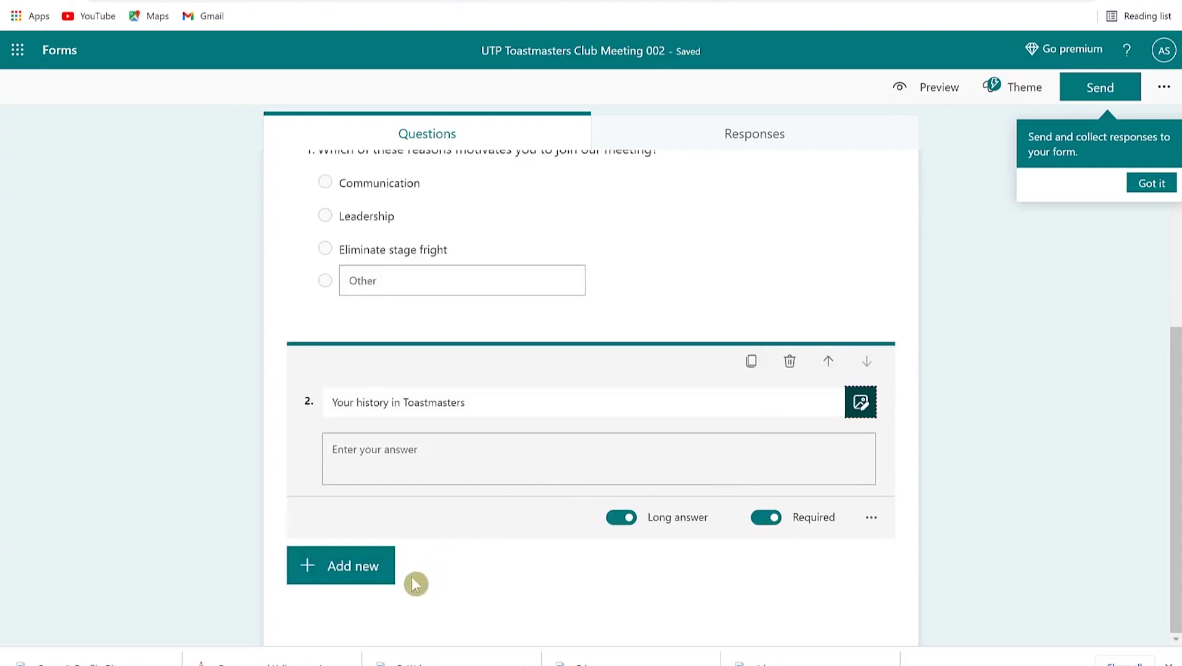
pyautogui.click(379, 571)
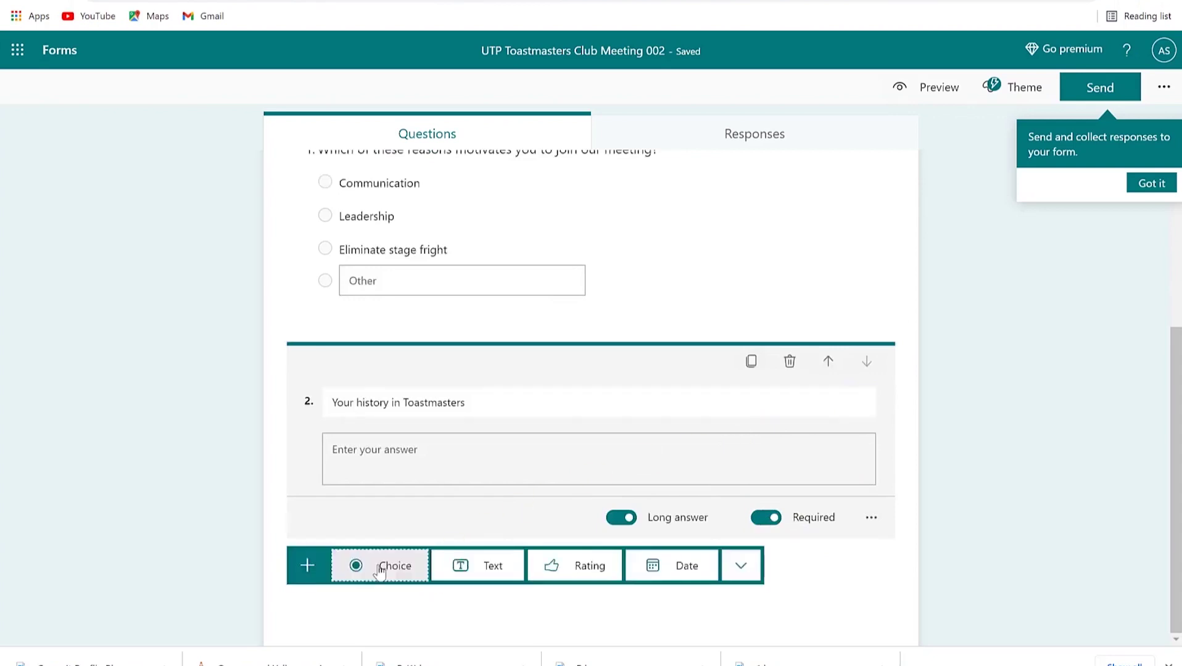
pyautogui.click(582, 570)
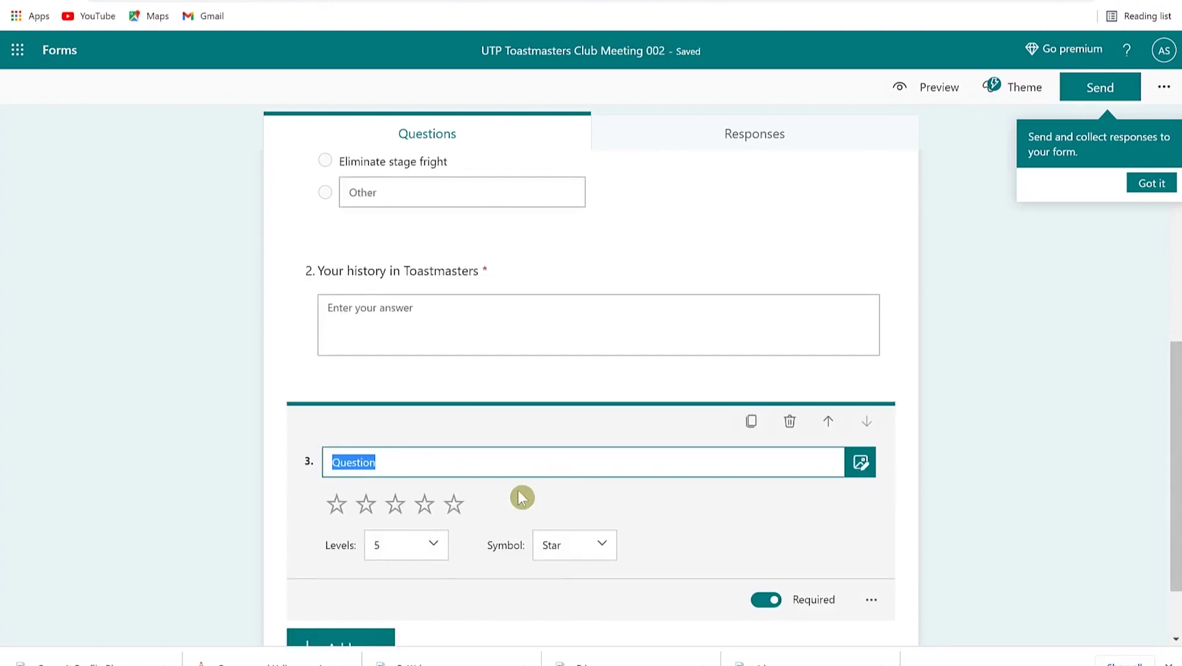
pyautogui.write('How was your experience with our last meeting?')
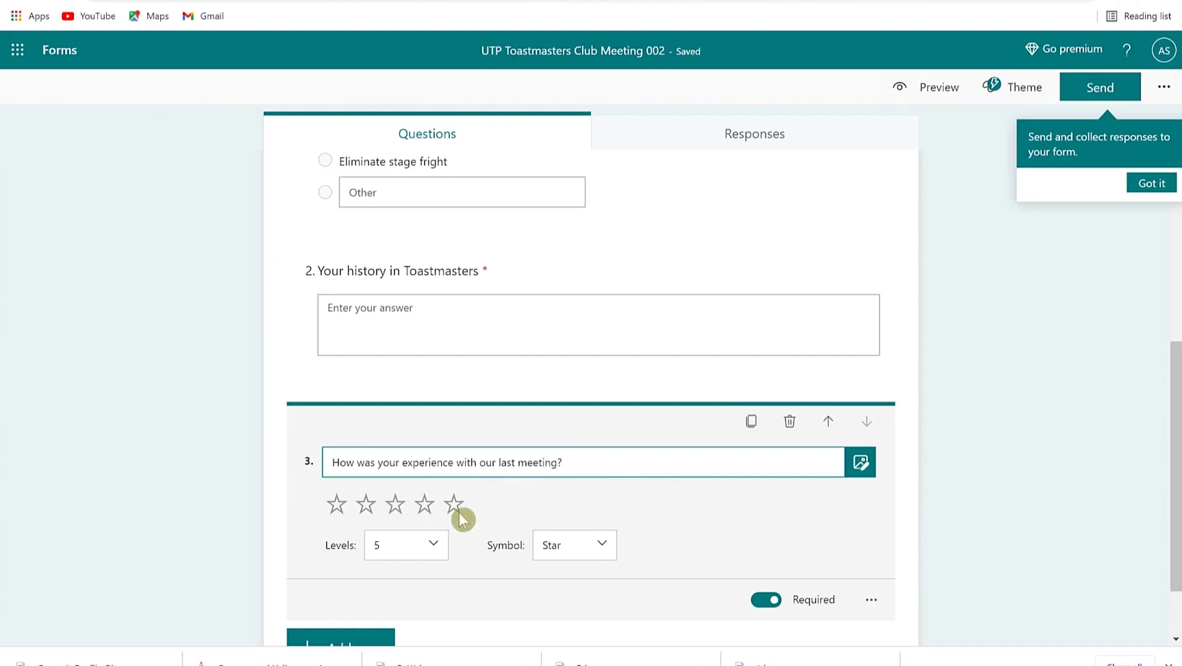
# - Look through the available rating levels and symbol choices of question 3
pyautogui.click(441, 554)
pyautogui.moveTo(442, 544); pyautogui.dragTo(454, 624)
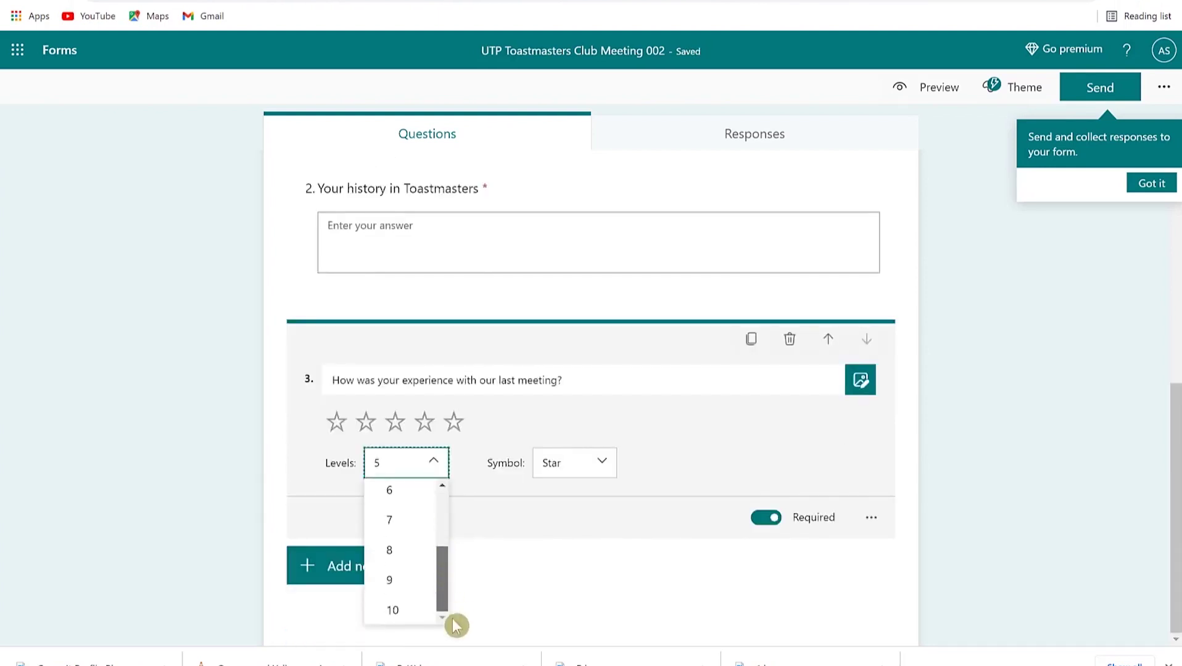
pyautogui.click(464, 503)
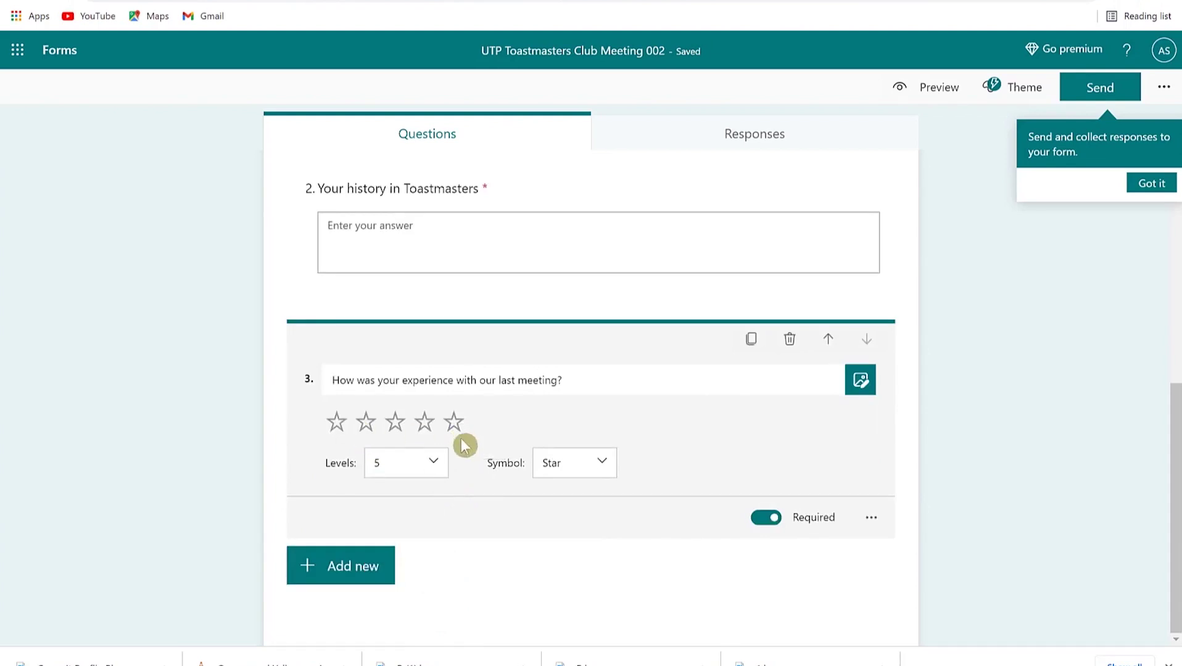
pyautogui.click(602, 467)
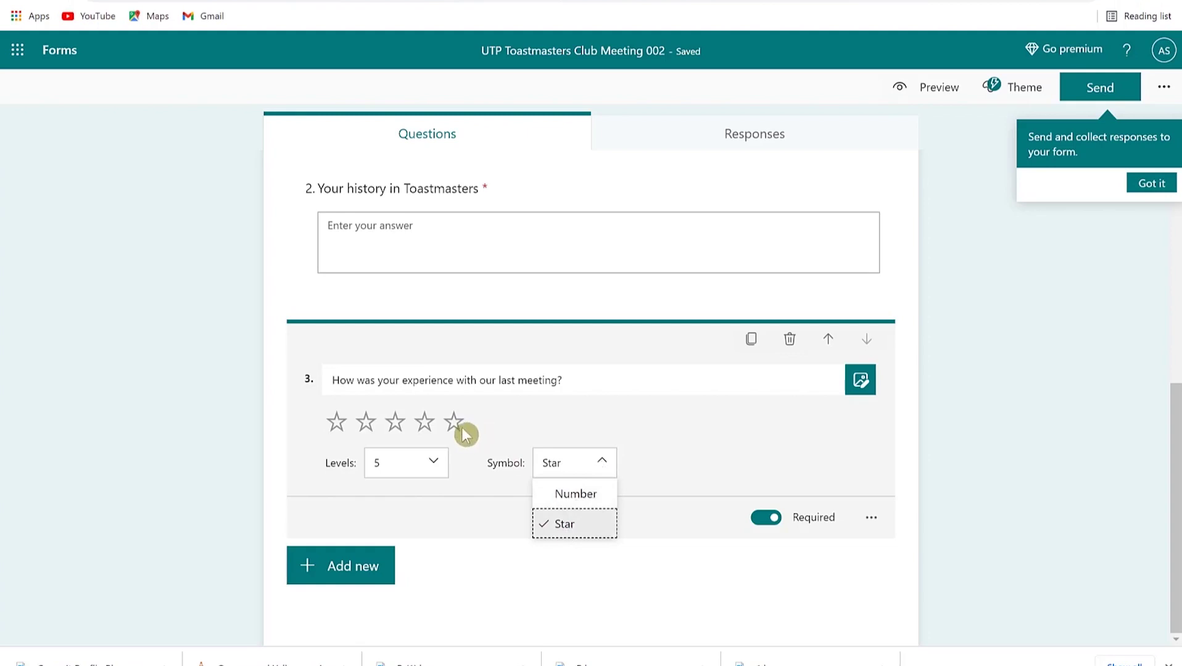
pyautogui.click(680, 455)
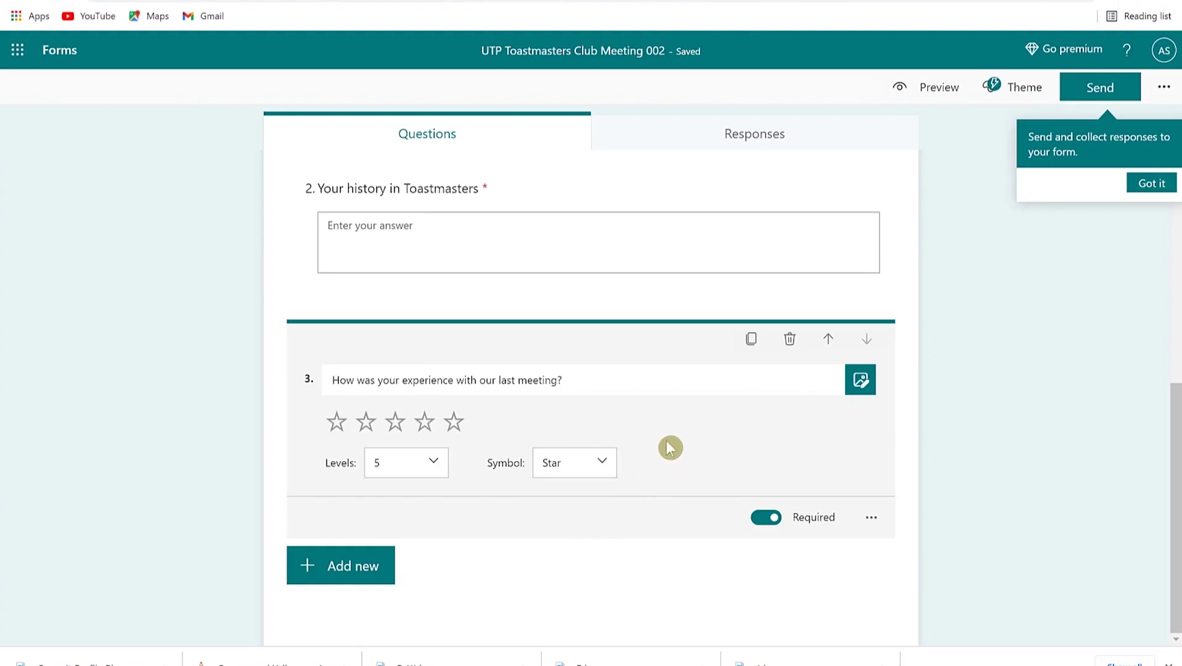
# - Add a date question that asks "When was the last time you attend our meeting?"
pyautogui.click(340, 579)
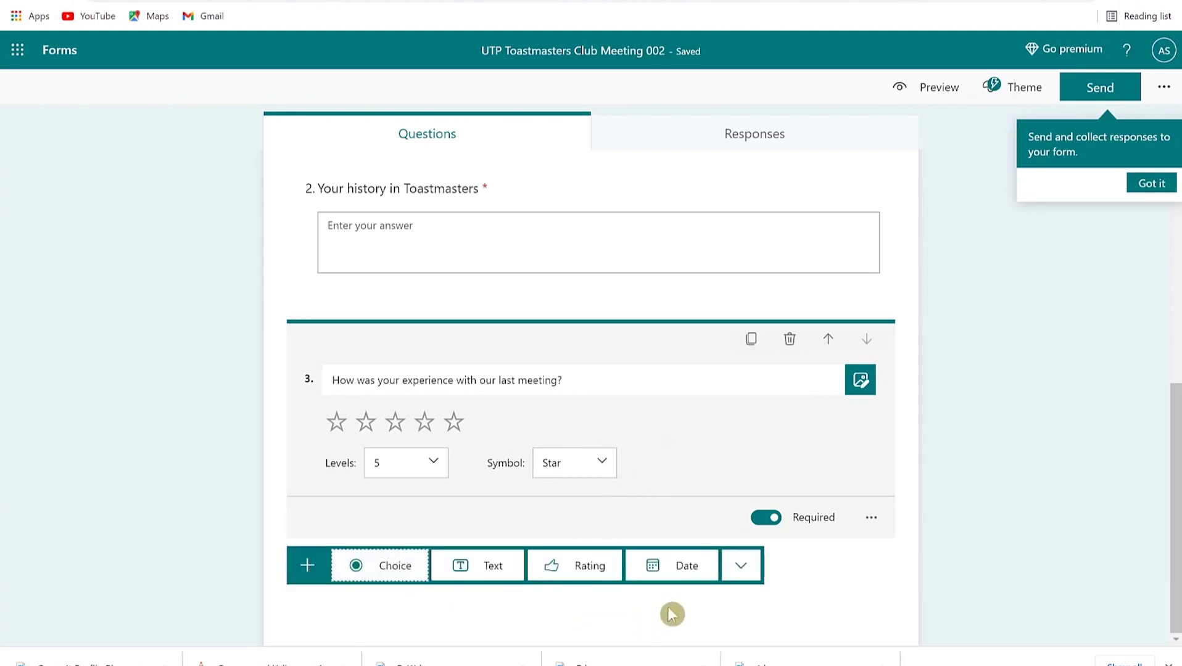
pyautogui.click(667, 569)
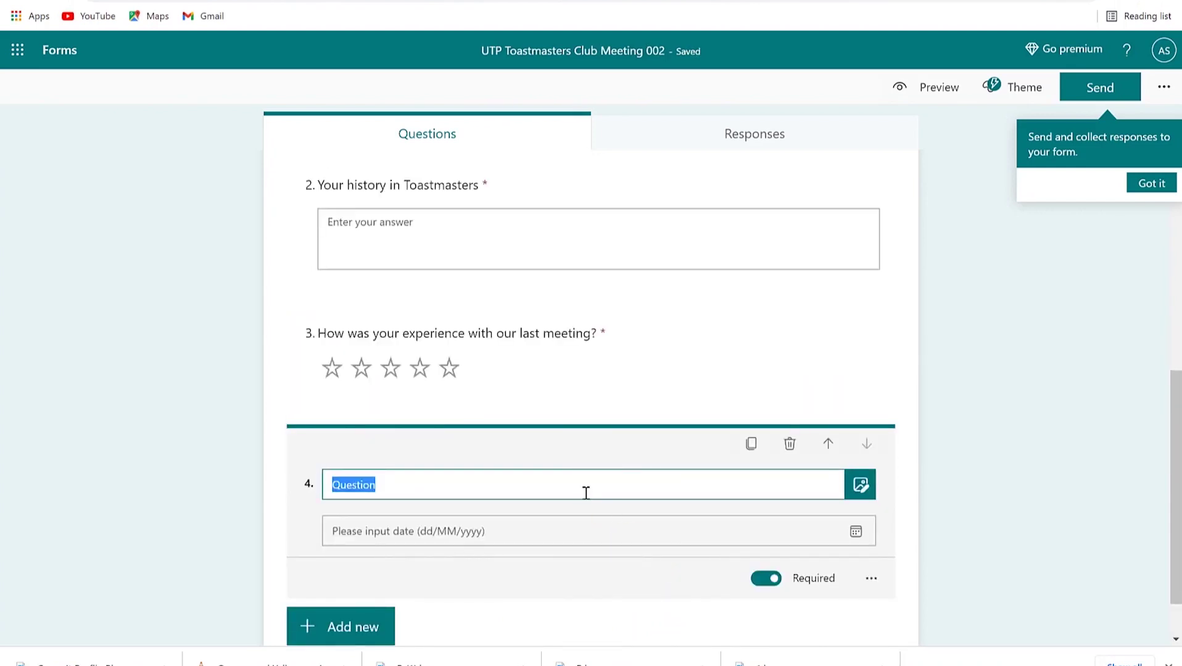
pyautogui.write('When was the last time you attend our meeting?')
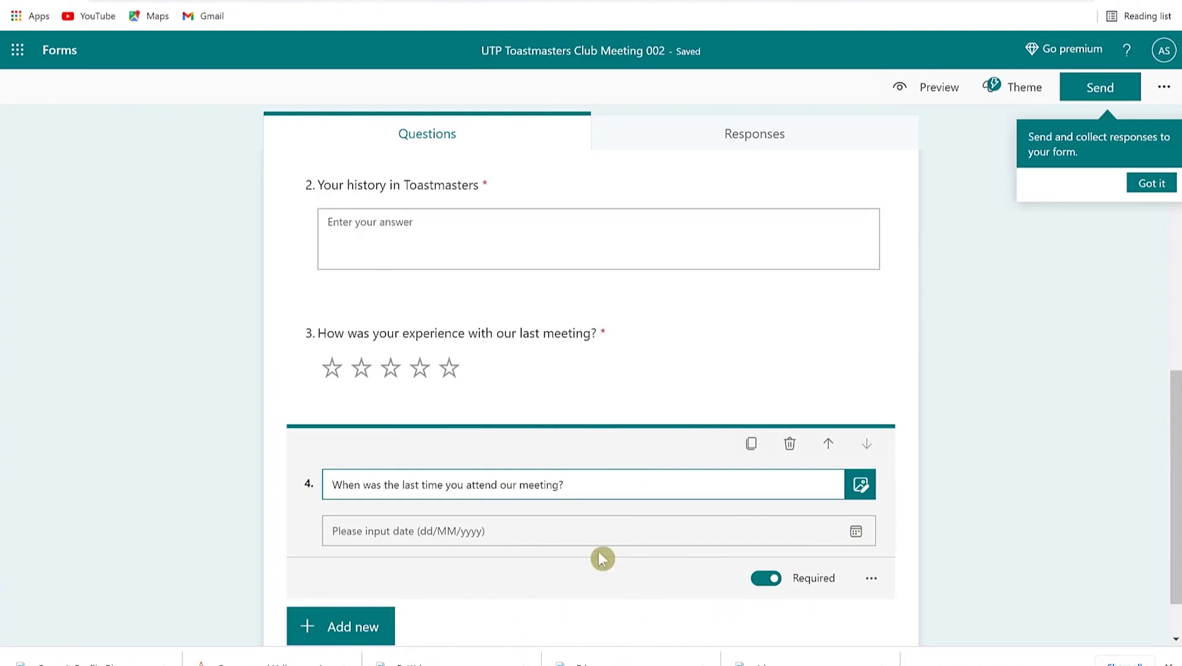
# - Add a new section after question 4, titled "Personal Details" with the subtitle "About yourself"
pyautogui.click(388, 626)
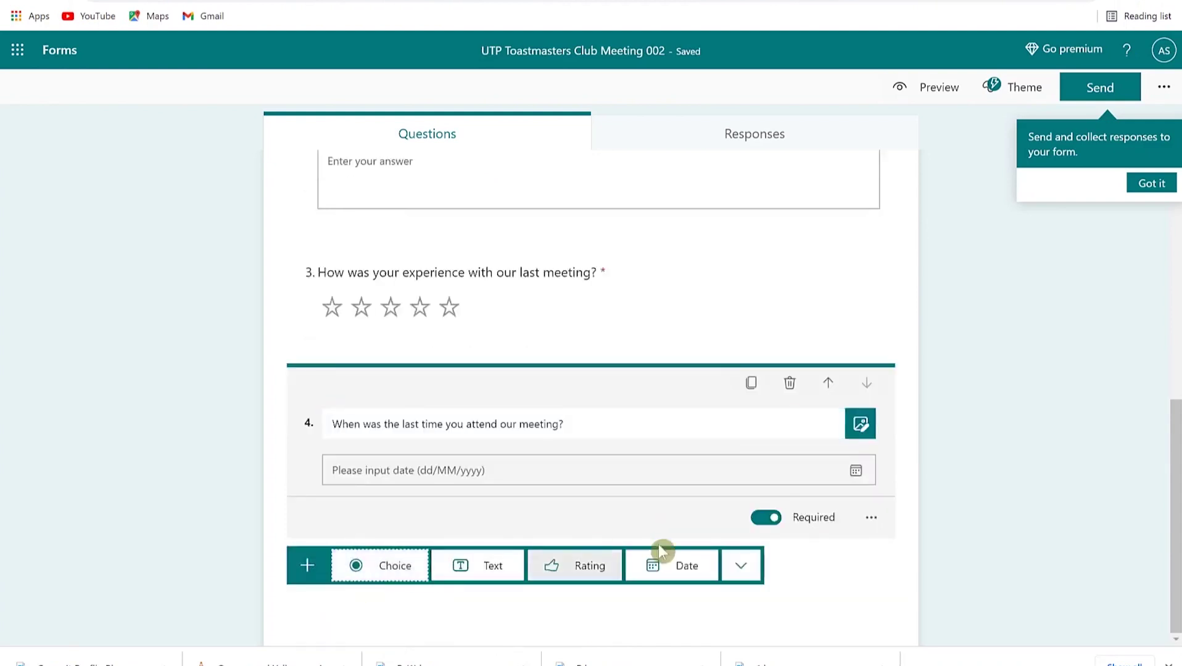
pyautogui.click(741, 565)
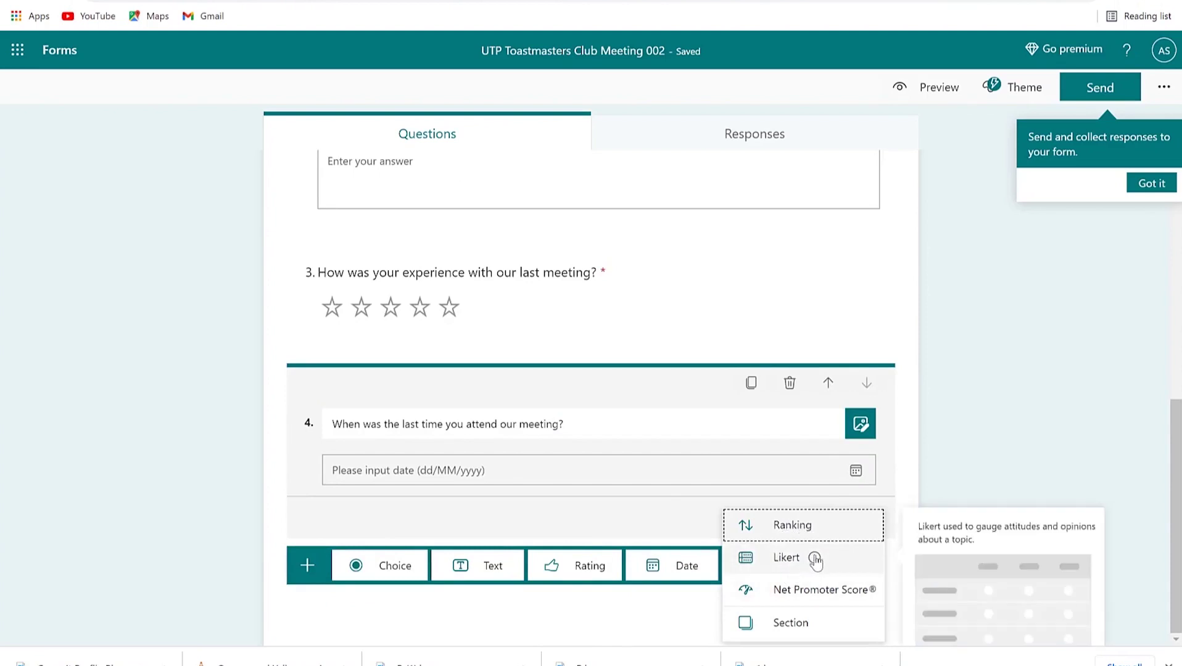
pyautogui.click(796, 624)
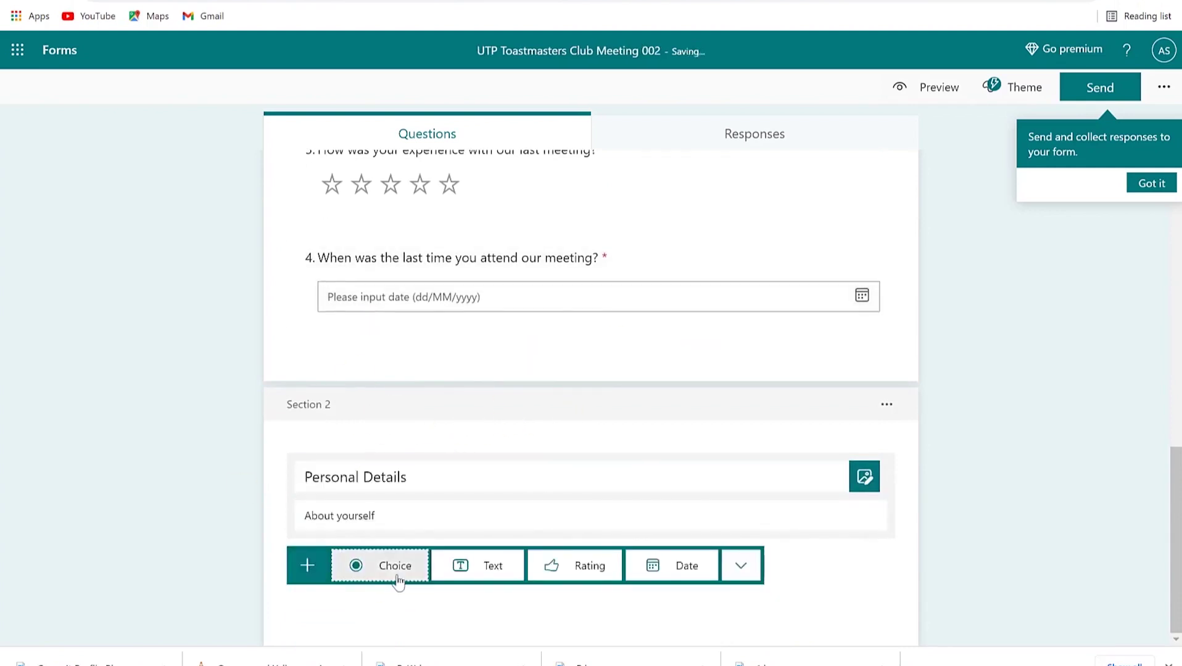
# - Add a text question titled "Full name" to the Personal Details section
pyautogui.click(469, 568)
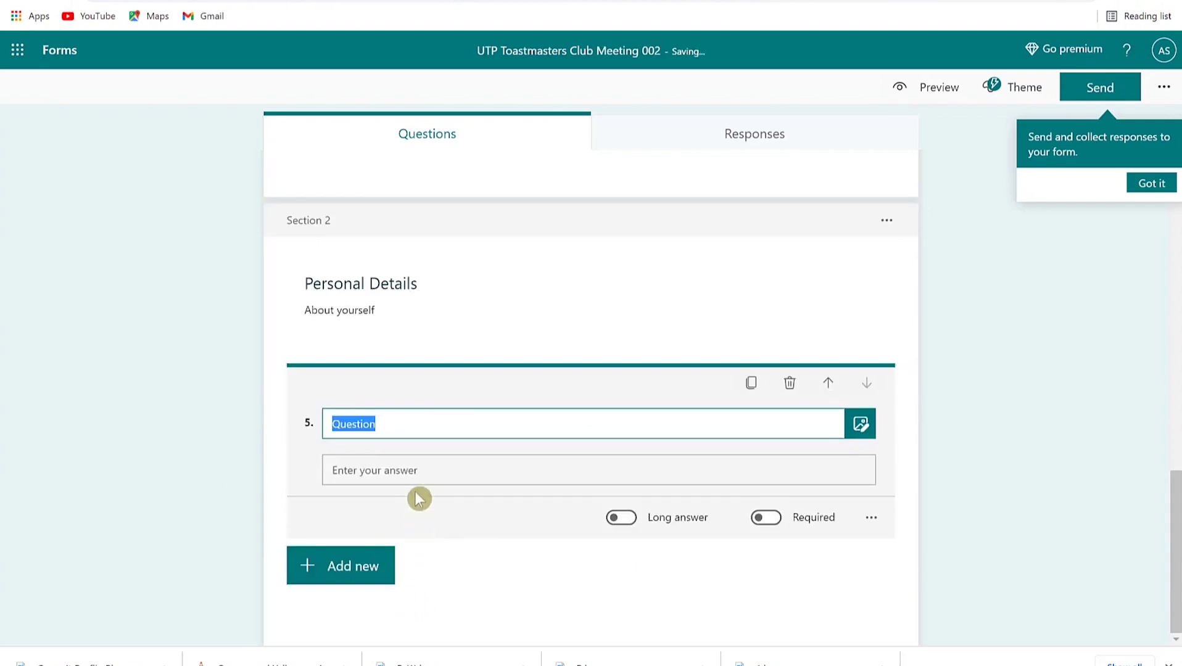
pyautogui.write('Full name')
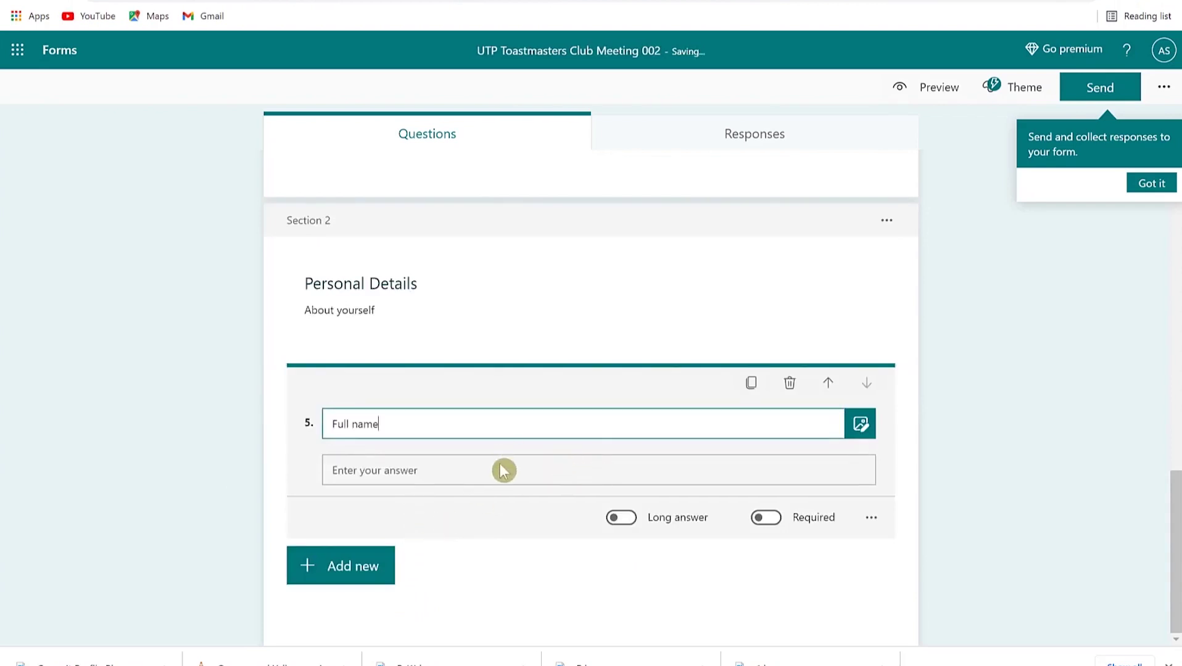
# - Add a text question titled "Email address/Phone number" to the Personal Details section
pyautogui.click(388, 569)
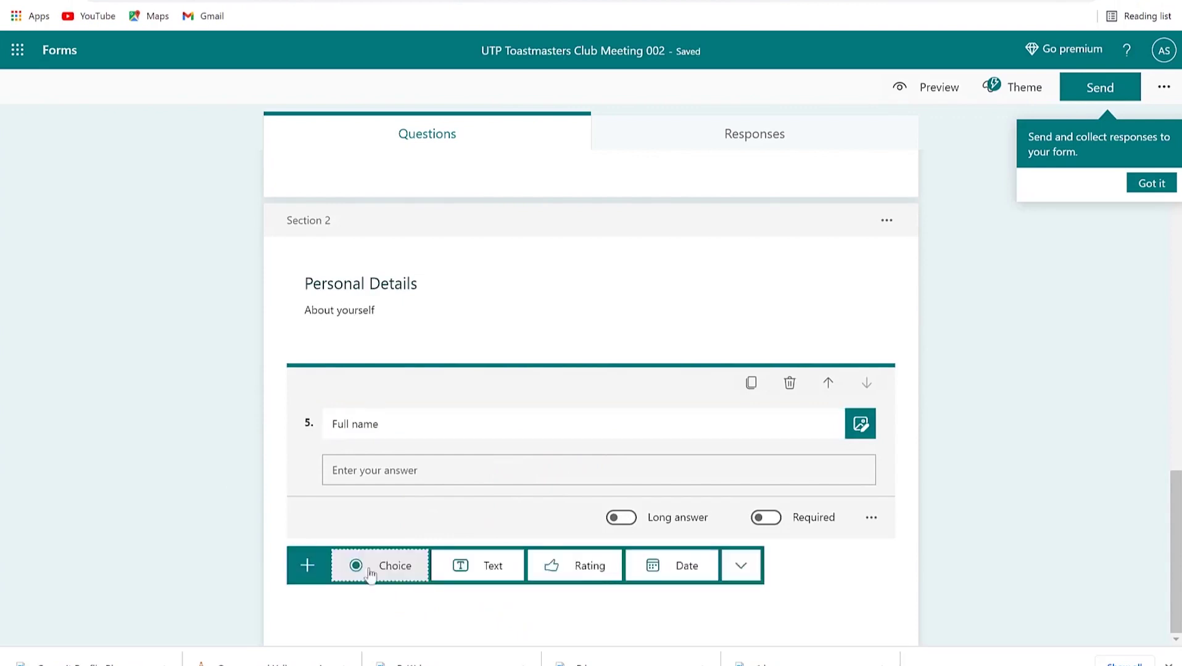
pyautogui.click(444, 579)
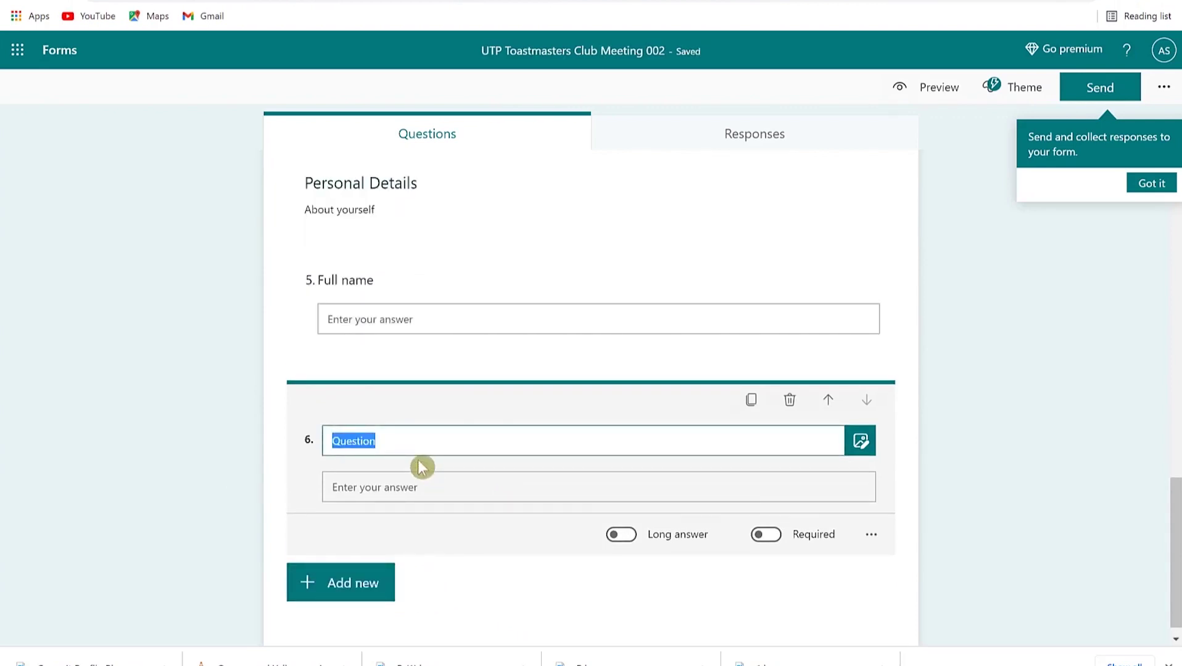
pyautogui.write('Email address/Ph')
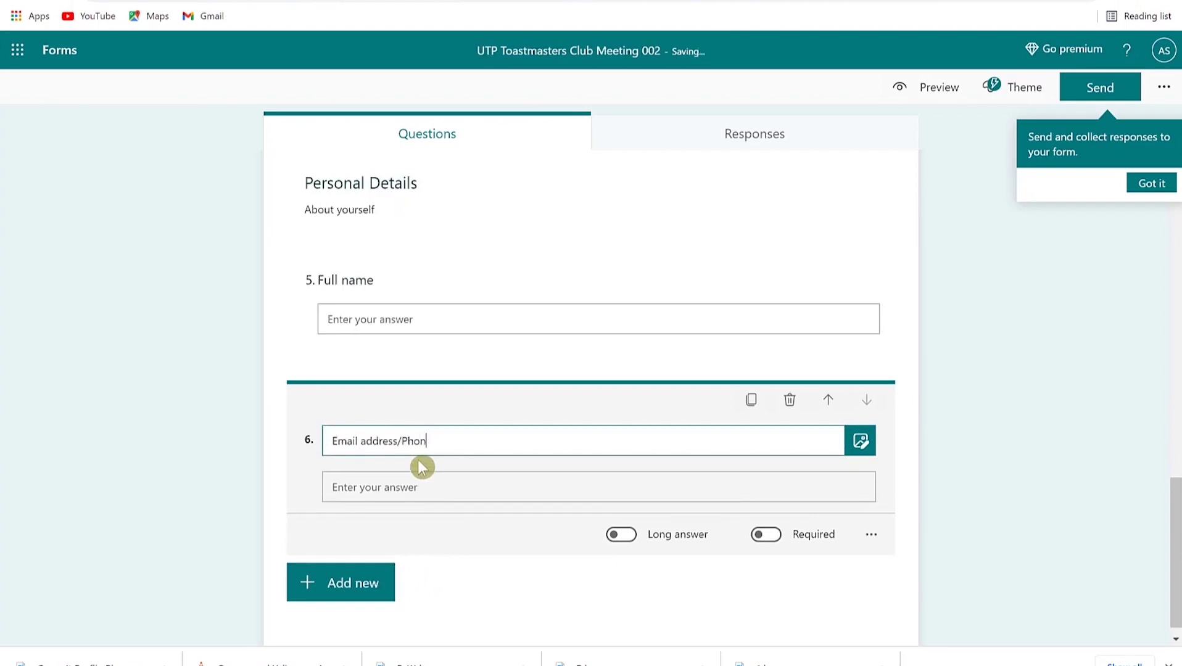
pyautogui.write('on')
# - Review the whole form in the editor, from the title and description down to the Personal Details section
pyautogui.scroll(10, 639, 555)
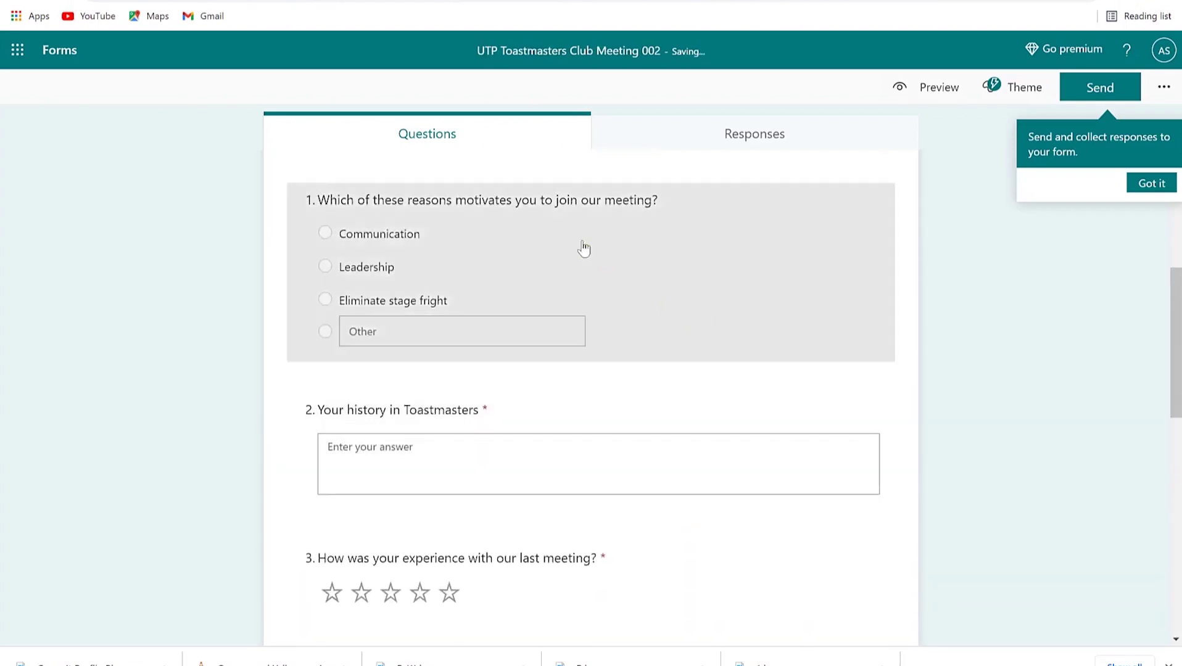
pyautogui.scroll(3, 591, 247)
pyautogui.scroll(-10, 630, 288)
pyautogui.scroll(-1, 556, 358)
pyautogui.scroll(5, 525, 346)
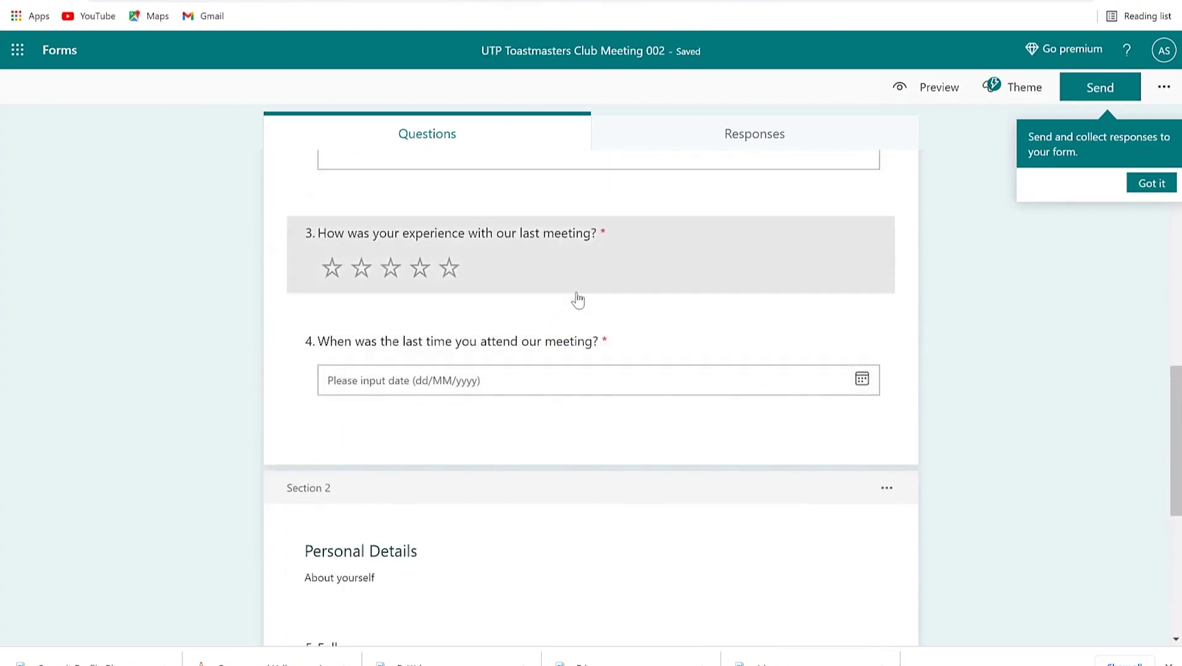
pyautogui.scroll(10, 578, 301)
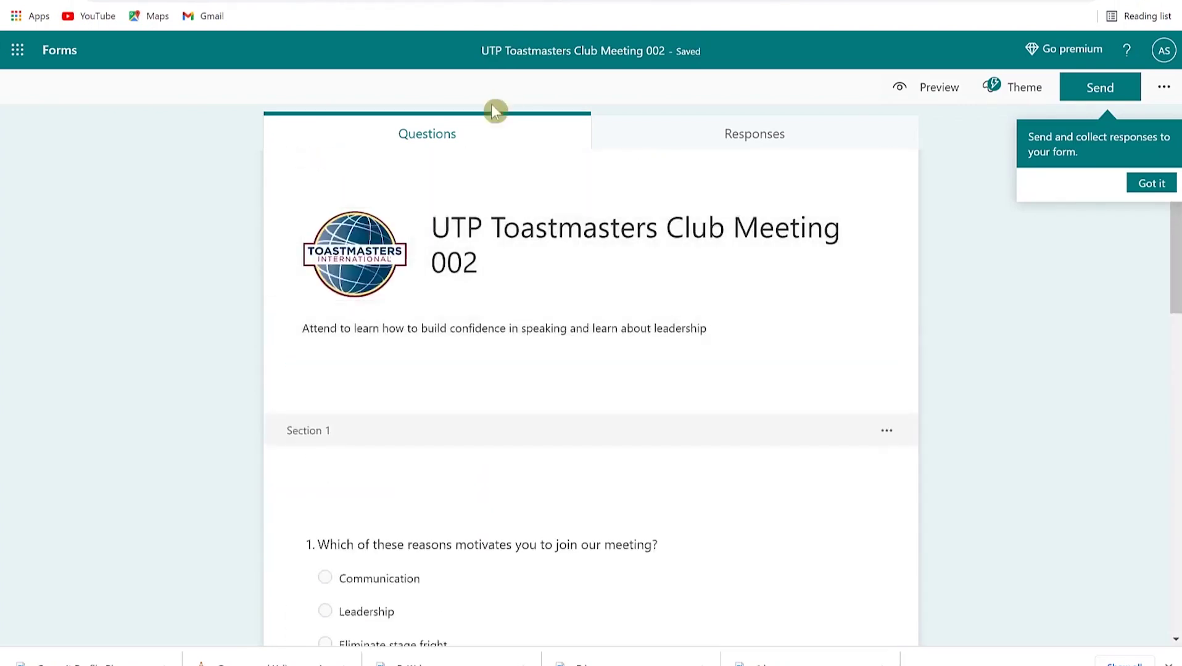
pyautogui.scroll(-5, 605, 346)
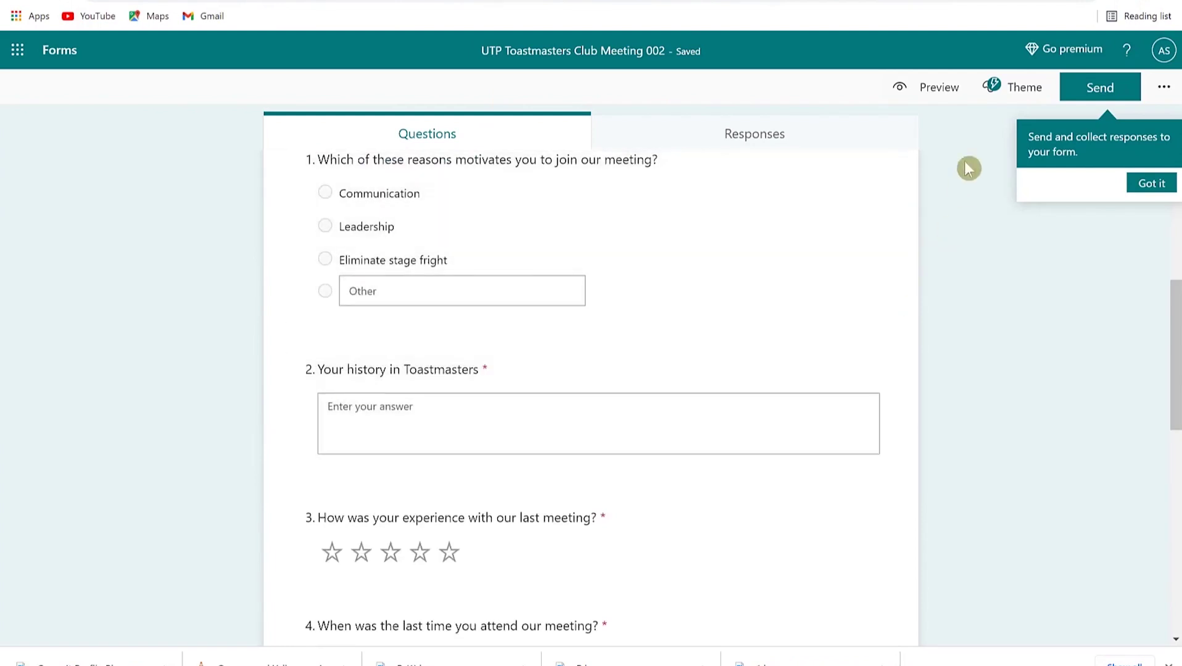
# - Preview the form as it appears on a computer and look through its first page of questions
pyautogui.click(930, 95)
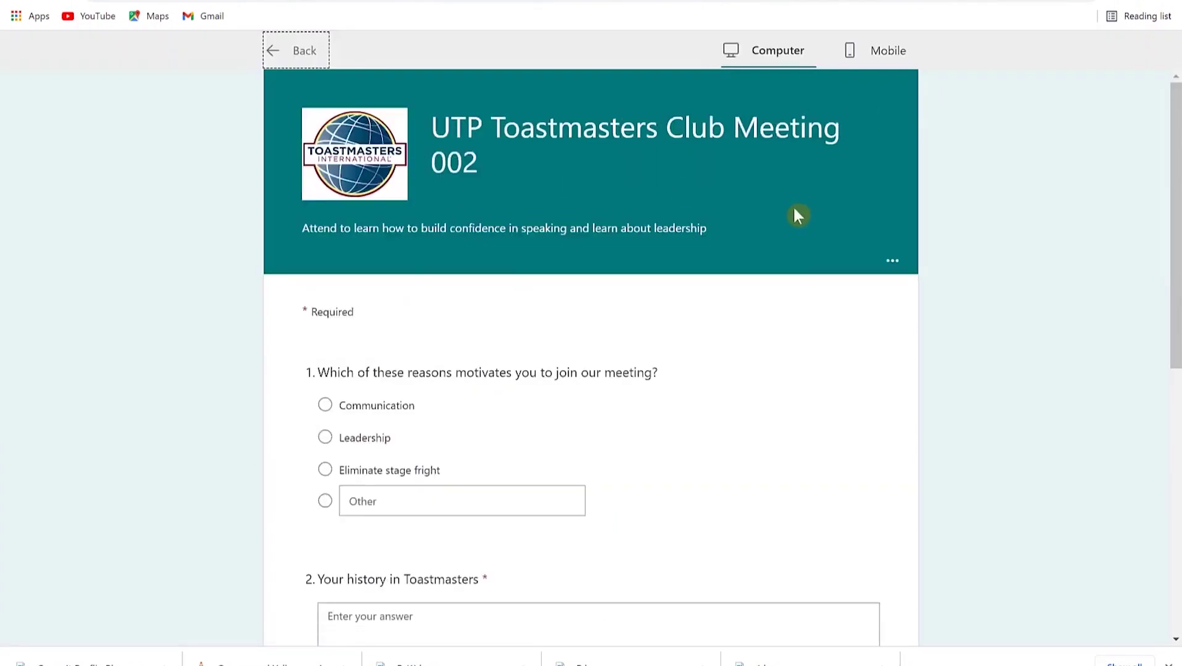
pyautogui.scroll(-7, 586, 388)
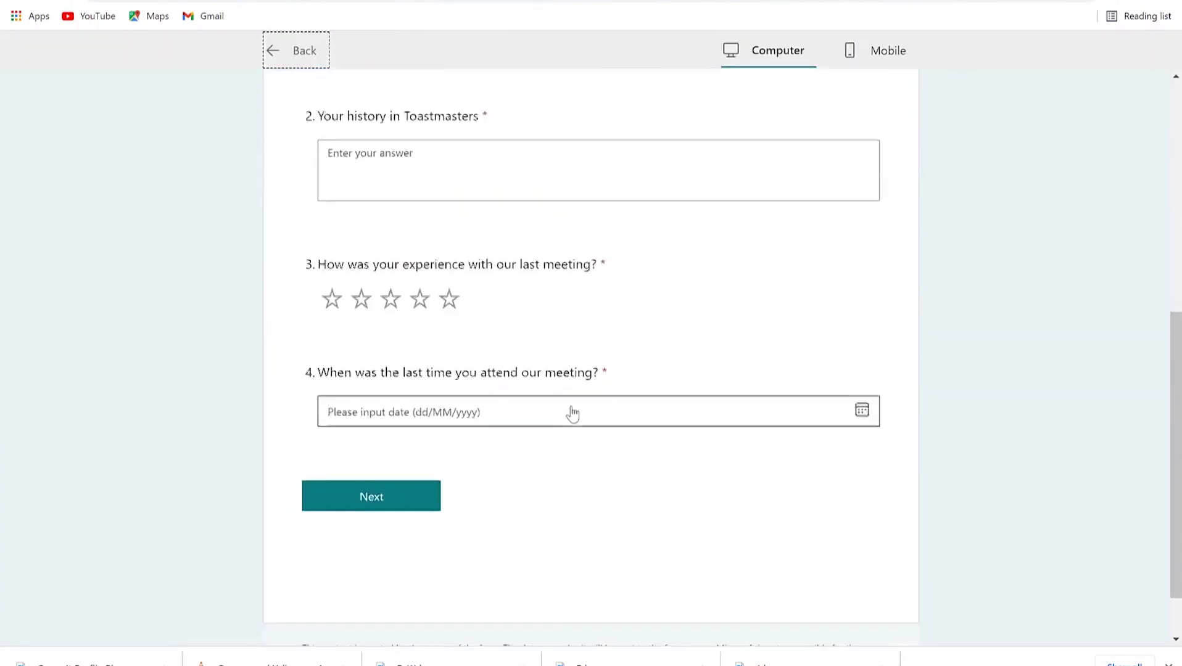
pyautogui.scroll(7, 499, 178)
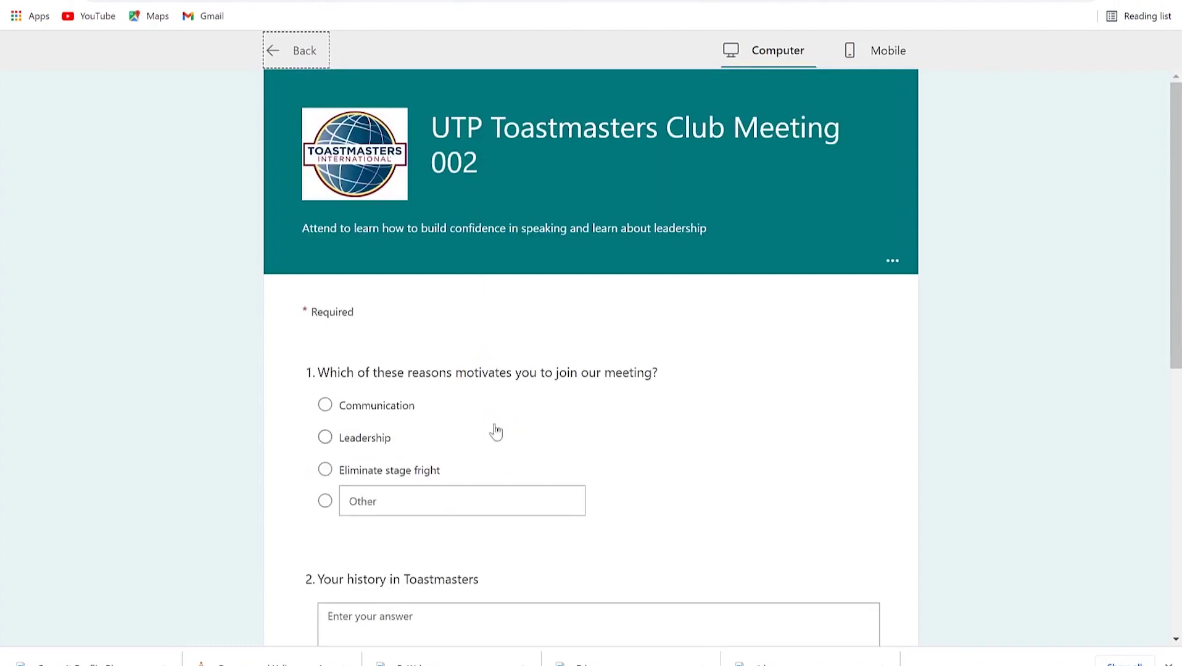
pyautogui.scroll(-7, 494, 430)
pyautogui.scroll(8, 469, 401)
pyautogui.scroll(-8, 465, 393)
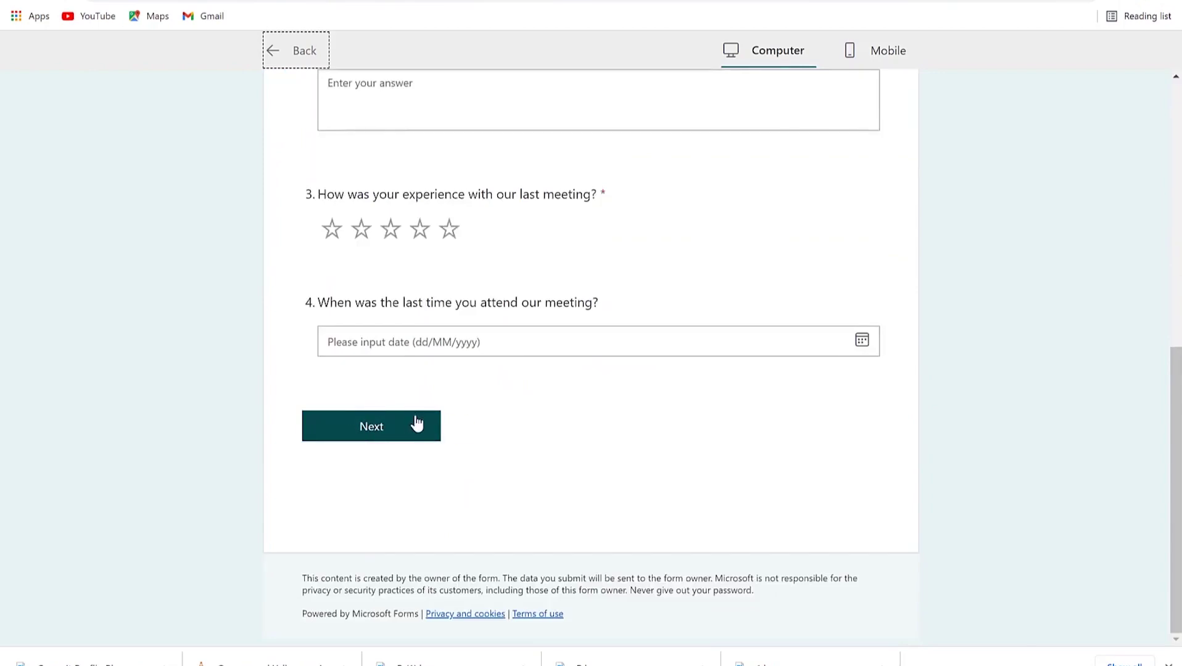
pyautogui.scroll(8, 509, 423)
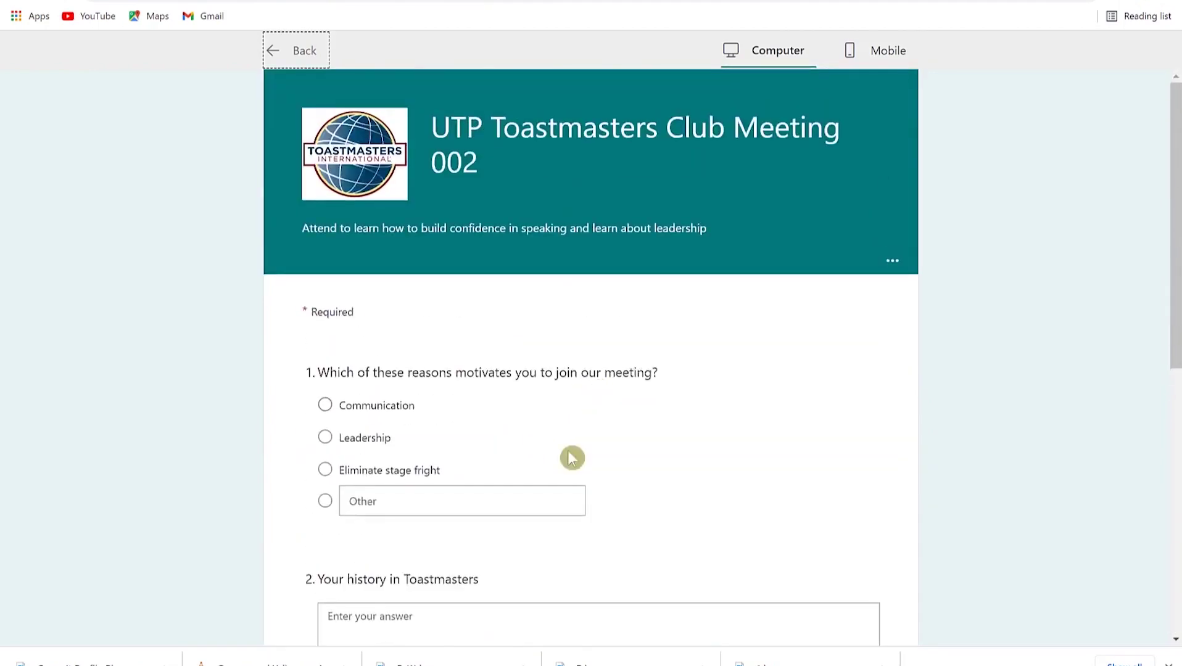
# - Preview the form's mobile layout, look through its questions and return to editing
pyautogui.click(883, 56)
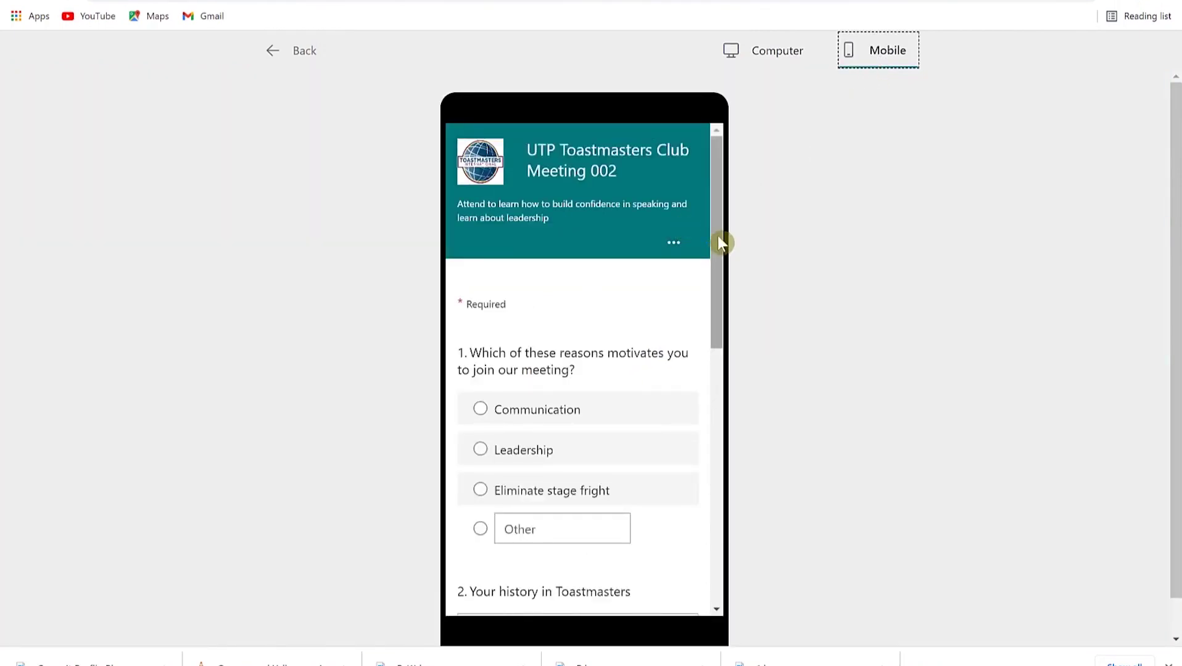
pyautogui.moveTo(718, 242); pyautogui.dragTo(629, 462)
pyautogui.moveTo(715, 445); pyautogui.dragTo(718, 262)
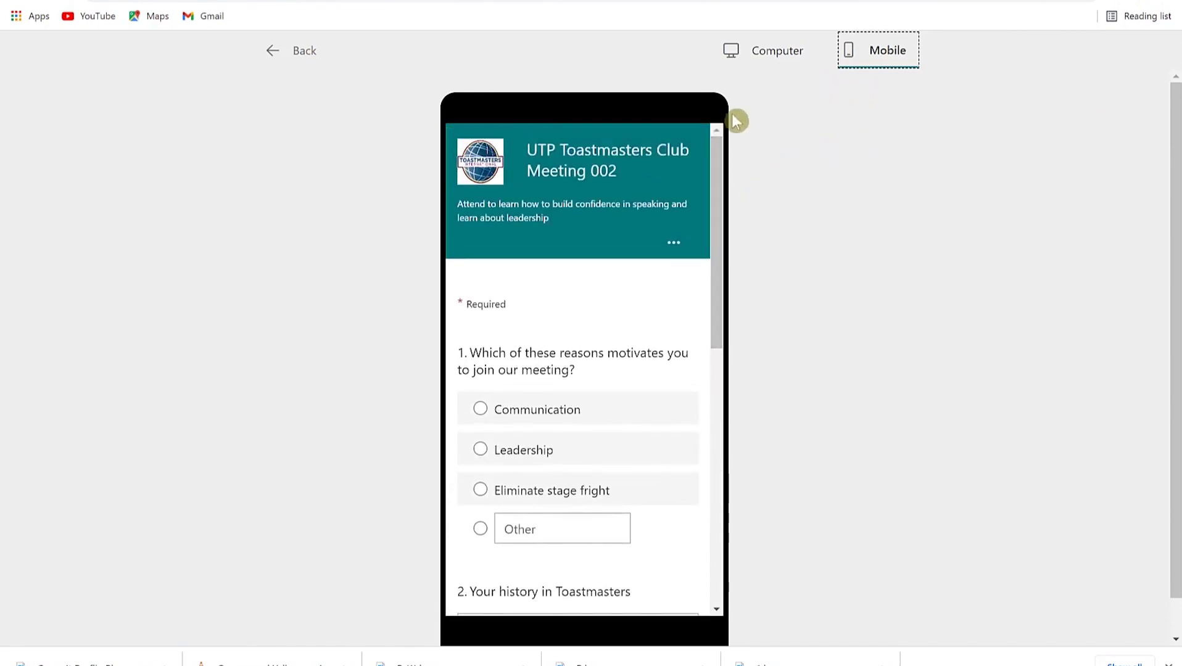
pyautogui.click(304, 51)
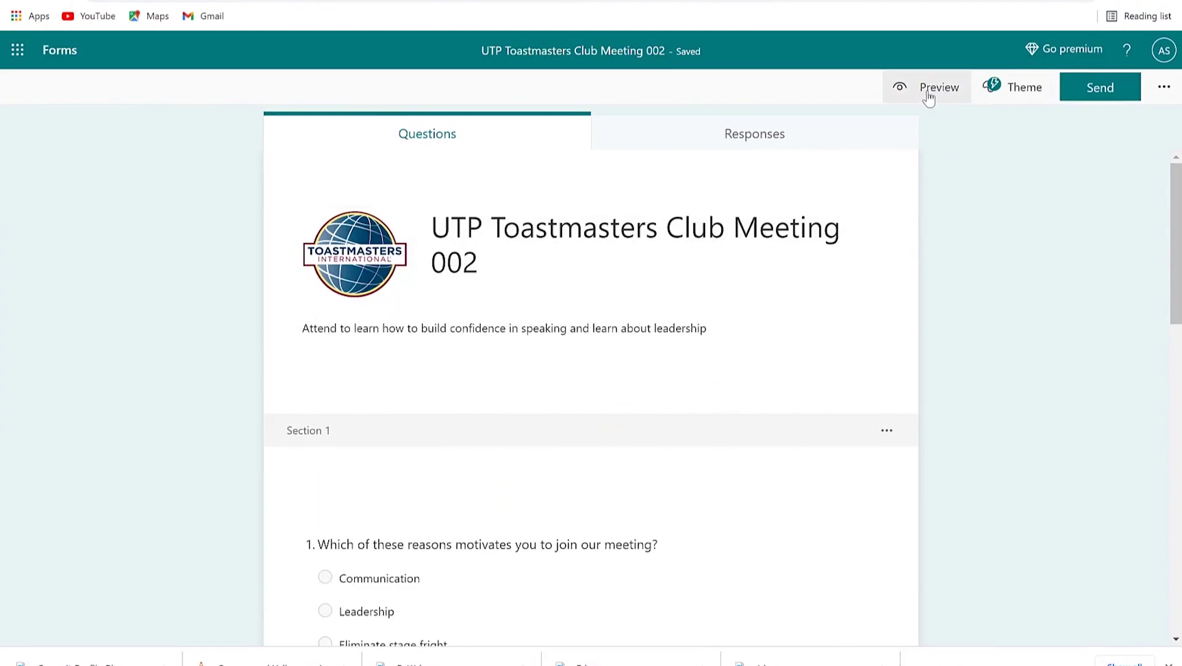
# - Try the orange-header theme with clapping hands on the form and replace it with the blue-header theme showing an applauding audience
pyautogui.click(1013, 91)
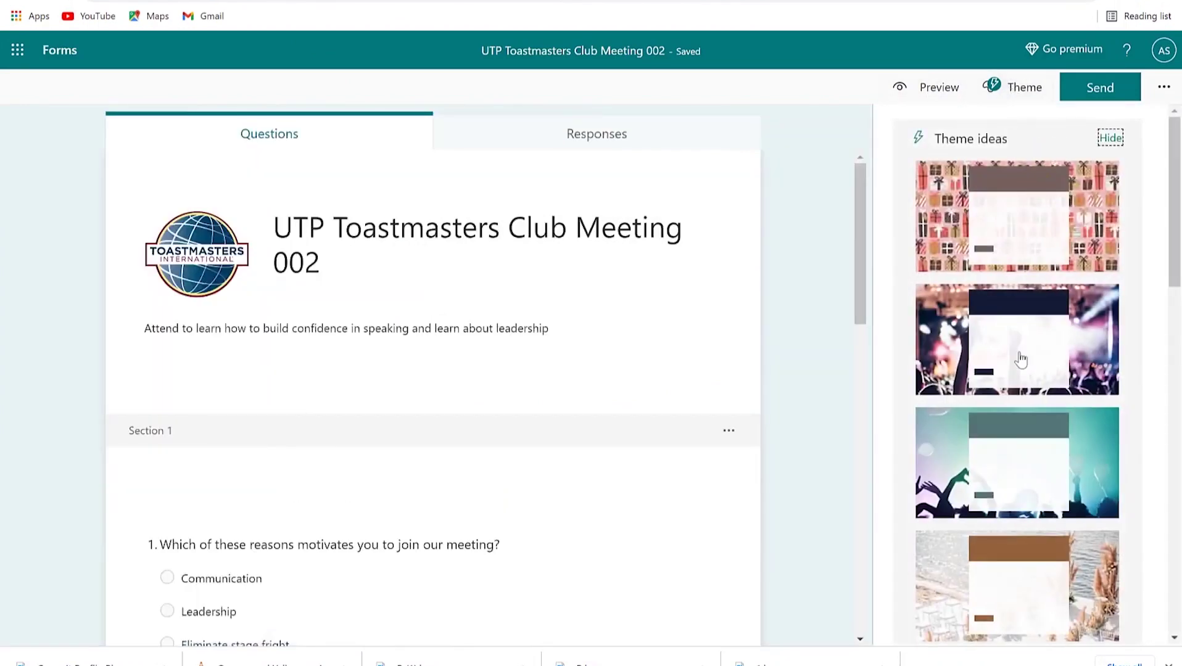
pyautogui.scroll(-5, 998, 600)
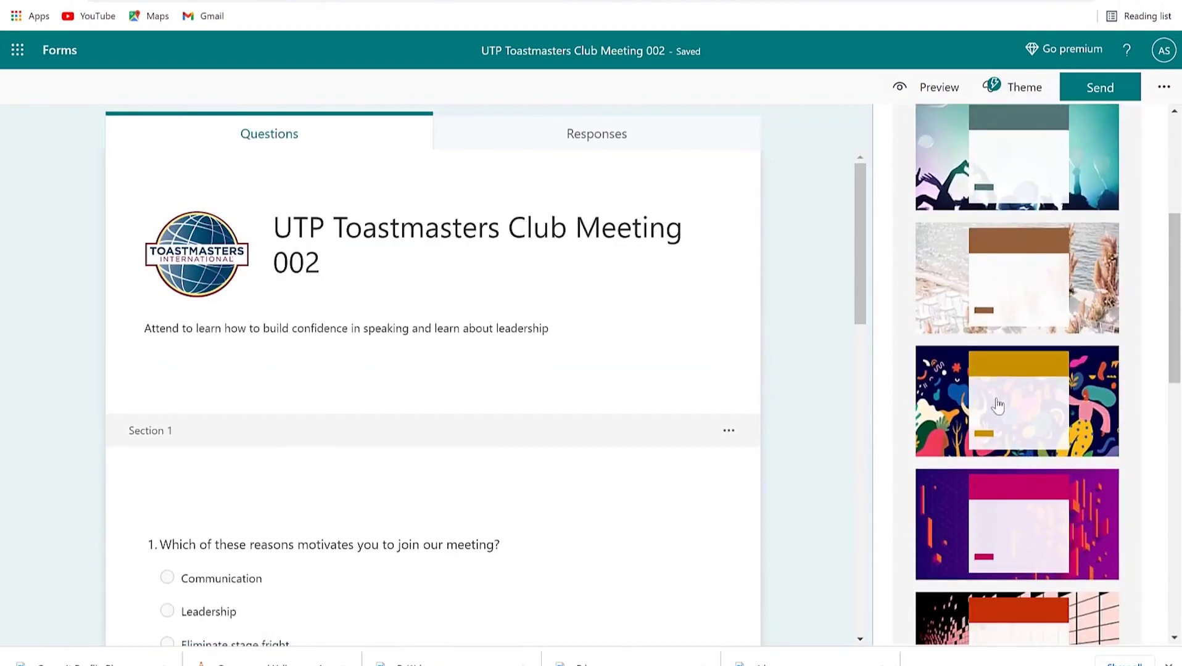
pyautogui.scroll(-6, 998, 405)
pyautogui.click(991, 405)
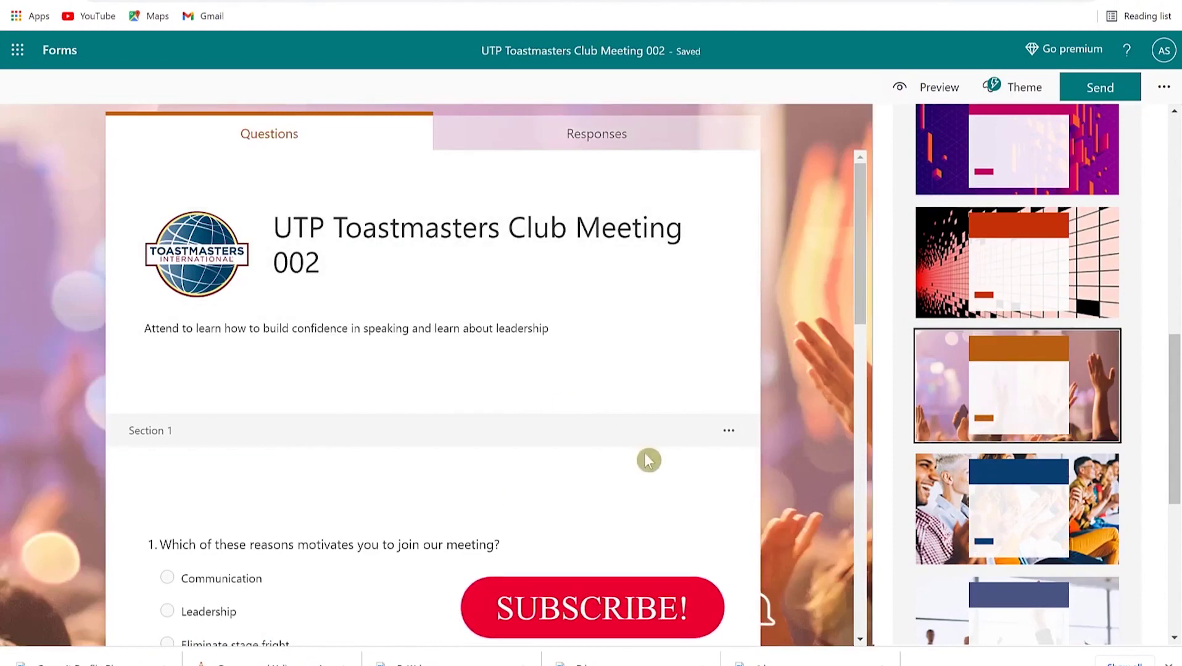
pyautogui.scroll(-10, 768, 449)
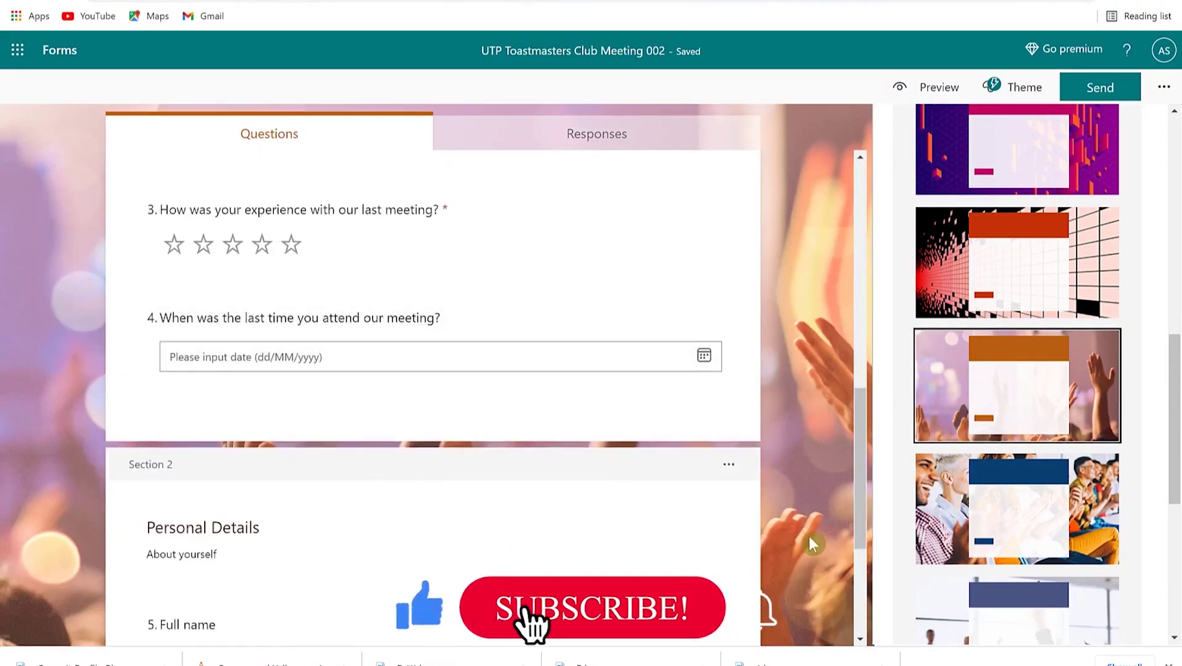
pyautogui.click(995, 517)
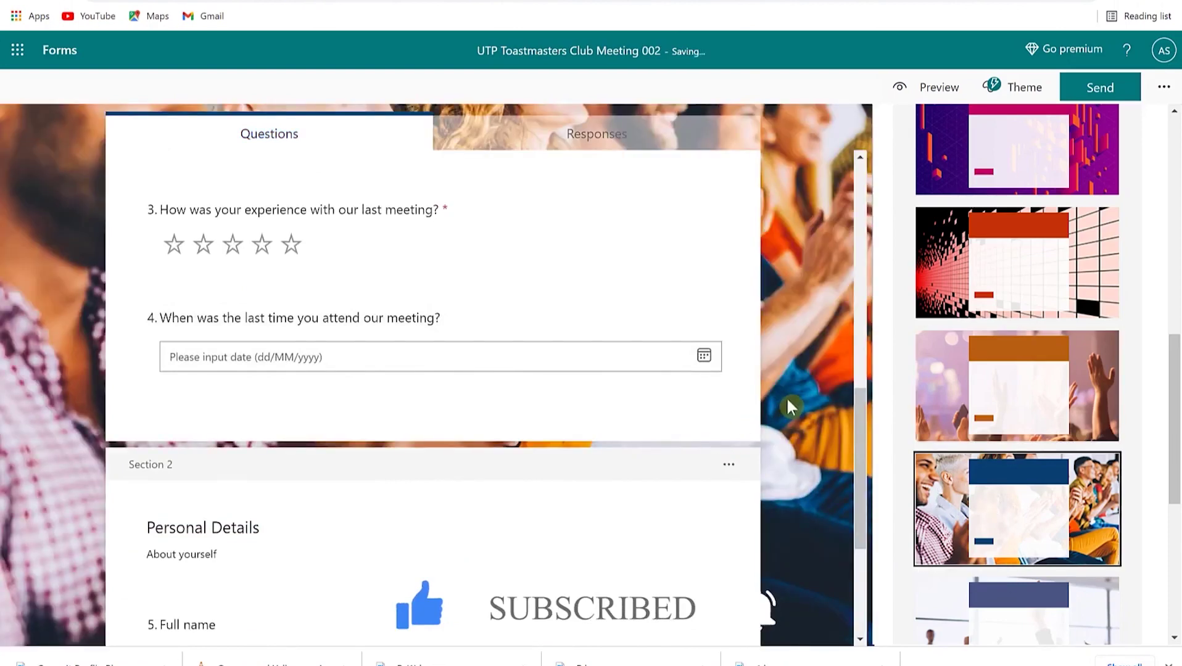
pyautogui.scroll(-3, 786, 397)
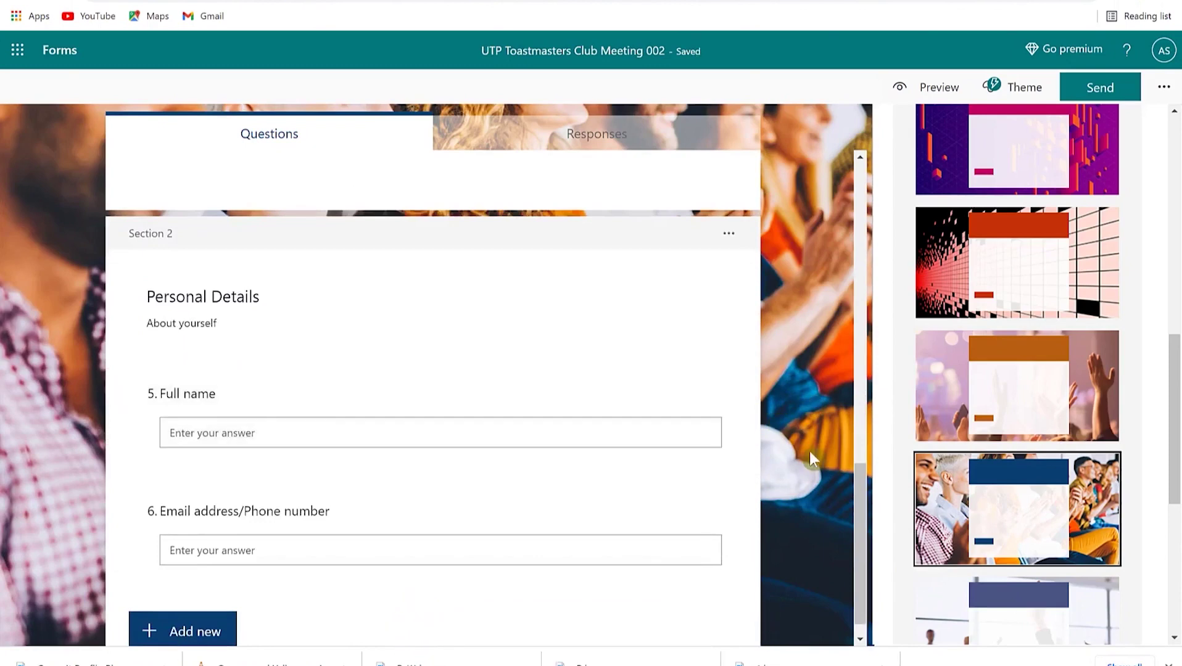
pyautogui.scroll(5, 809, 451)
pyautogui.scroll(-5, 975, 456)
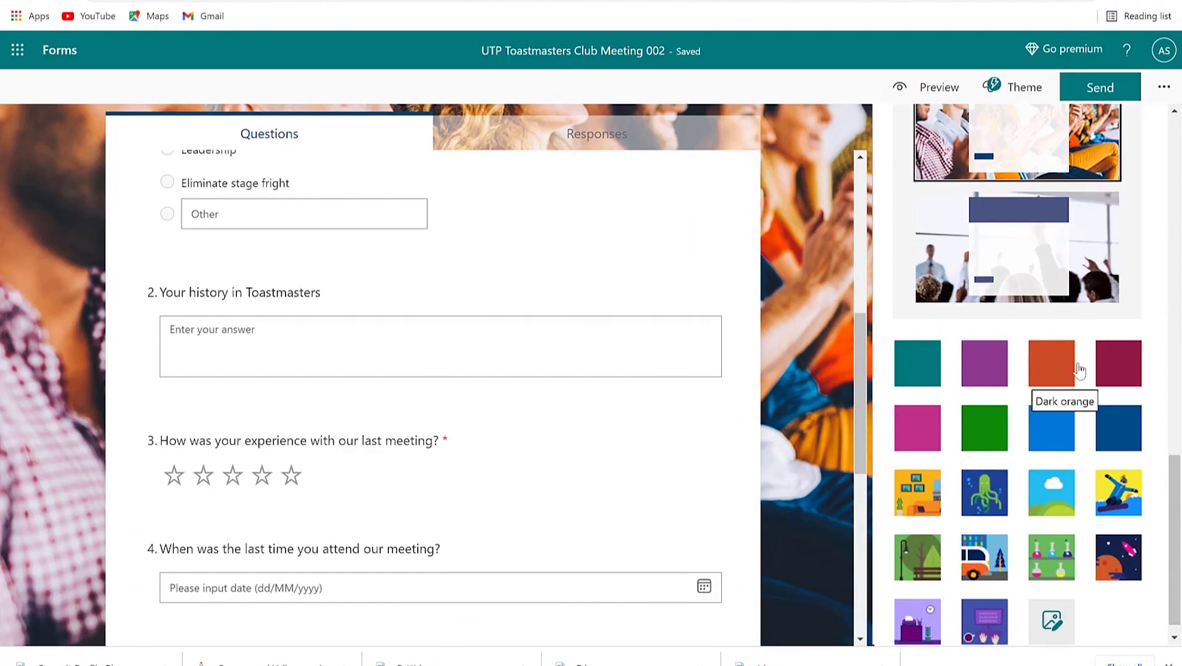
# - Try the purple, dark orange and dark red colour themes and the illustrated snow skiing theme on the form
pyautogui.click(994, 379)
pyautogui.click(1044, 380)
pyautogui.click(1114, 374)
pyautogui.scroll(-1, 998, 508)
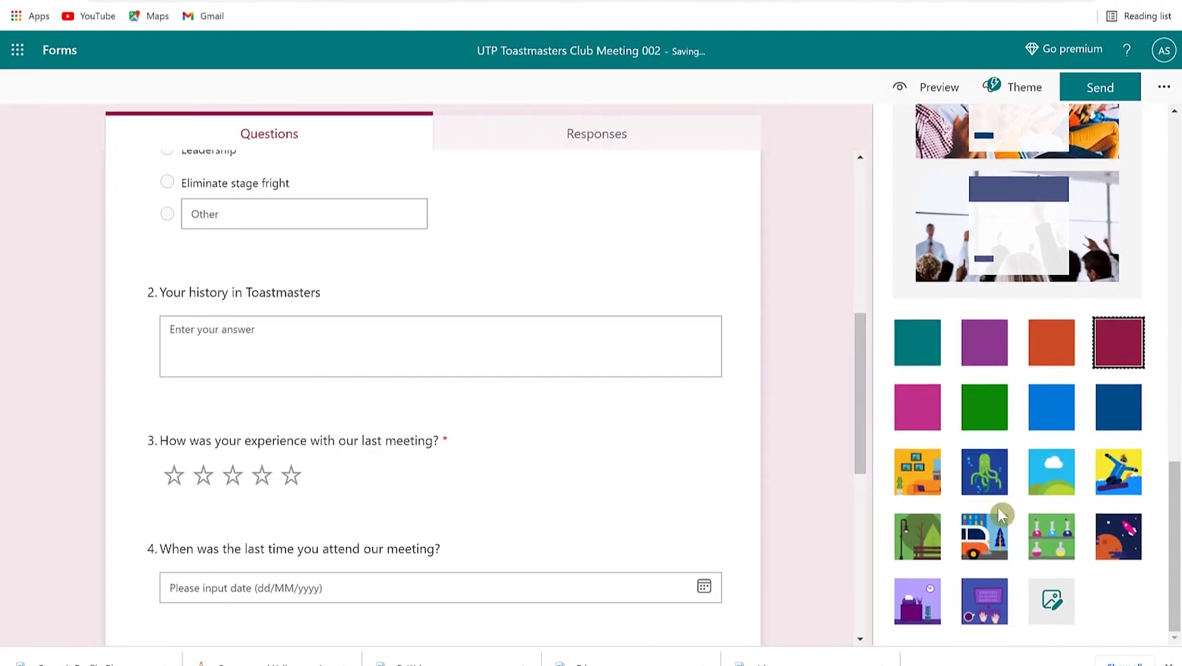
pyautogui.click(1111, 478)
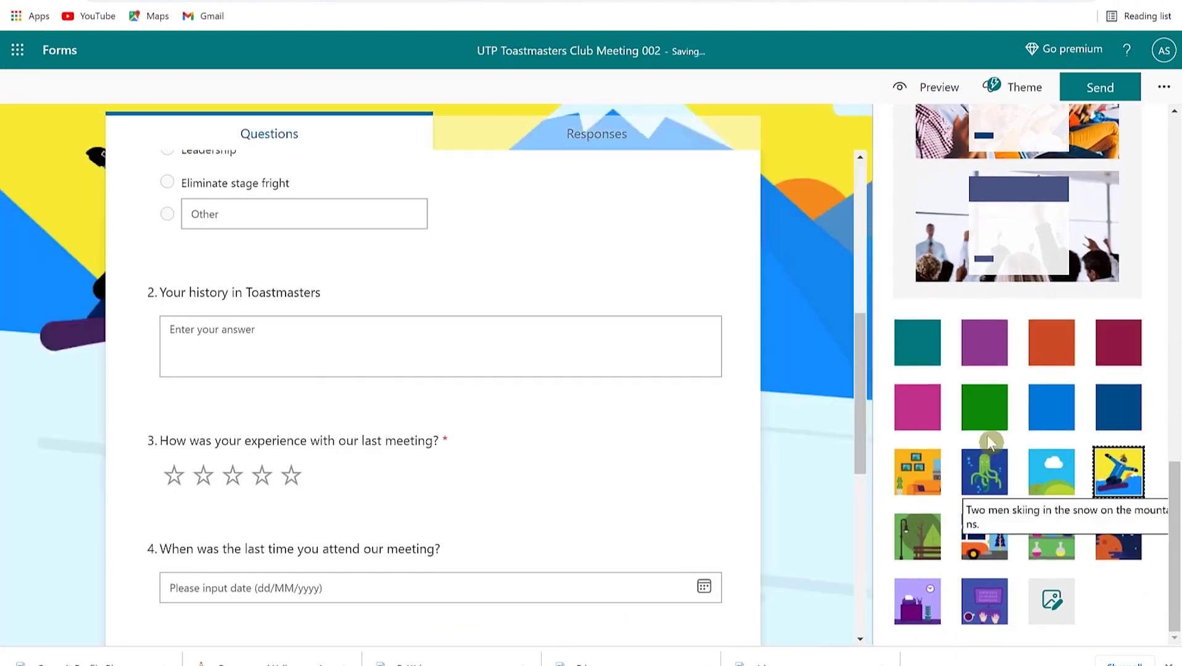
# - Reapply the blue-header theme with the applauding audience photo and check it on the form
pyautogui.scroll(3, 972, 340)
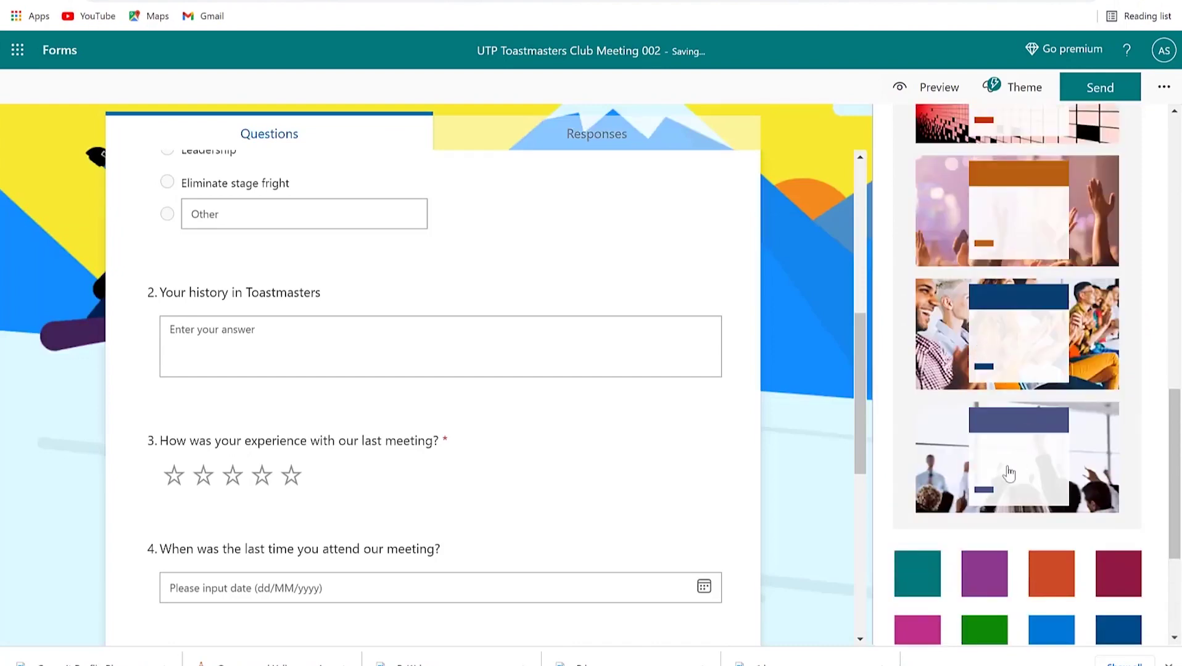
pyautogui.click(1006, 352)
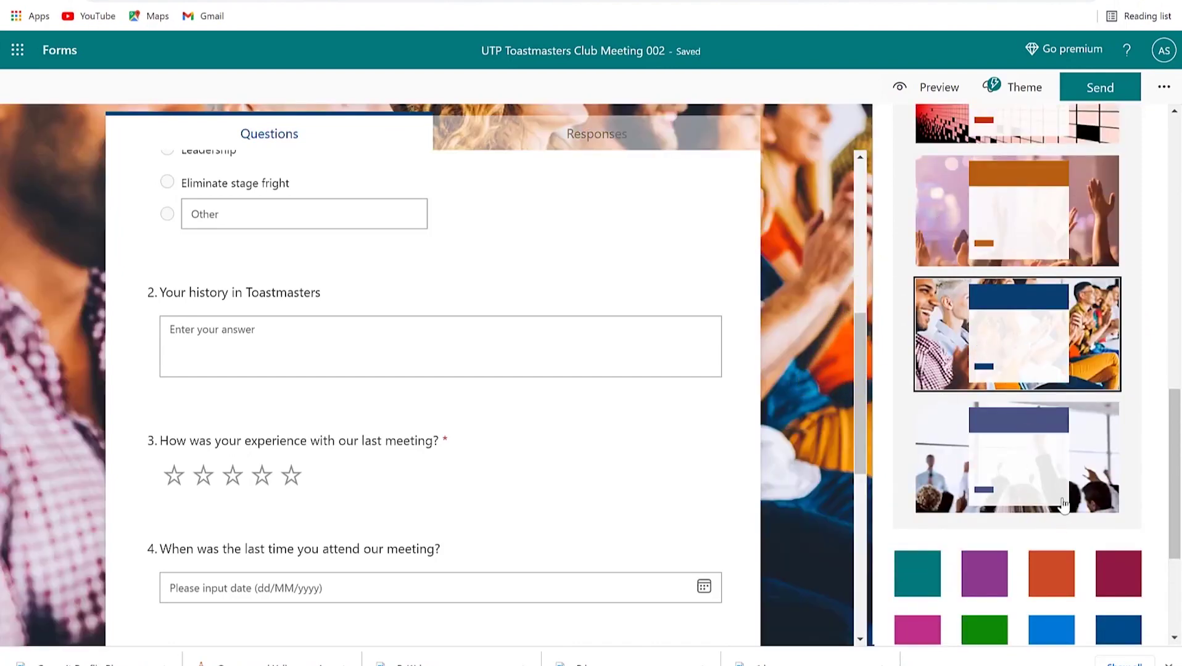
pyautogui.scroll(-4, 1062, 506)
pyautogui.scroll(1, 1034, 230)
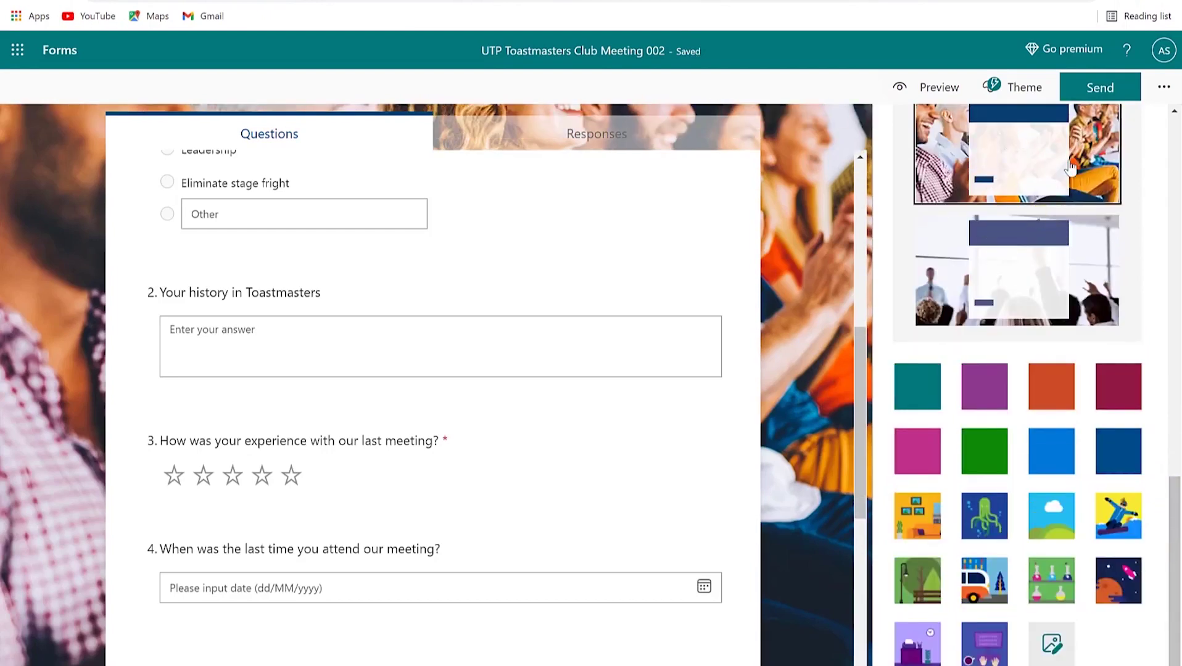
pyautogui.scroll(7, 655, 396)
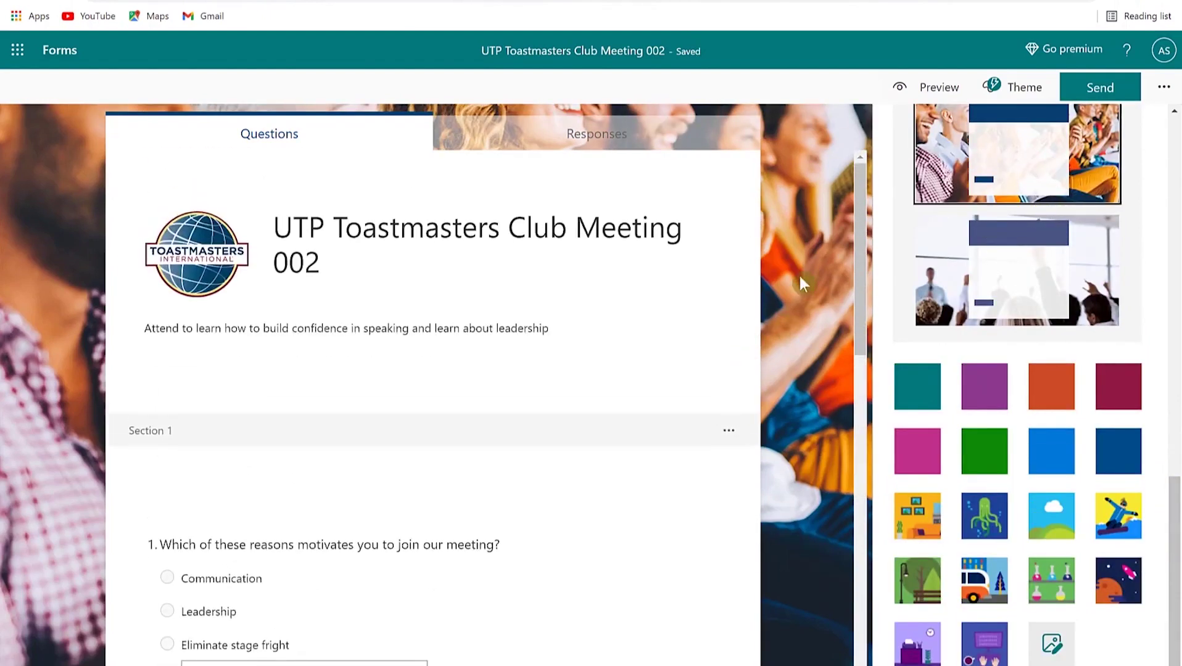
# - Copy the form's response link, shorten its URL and copy the shortened link
pyautogui.click(1101, 88)
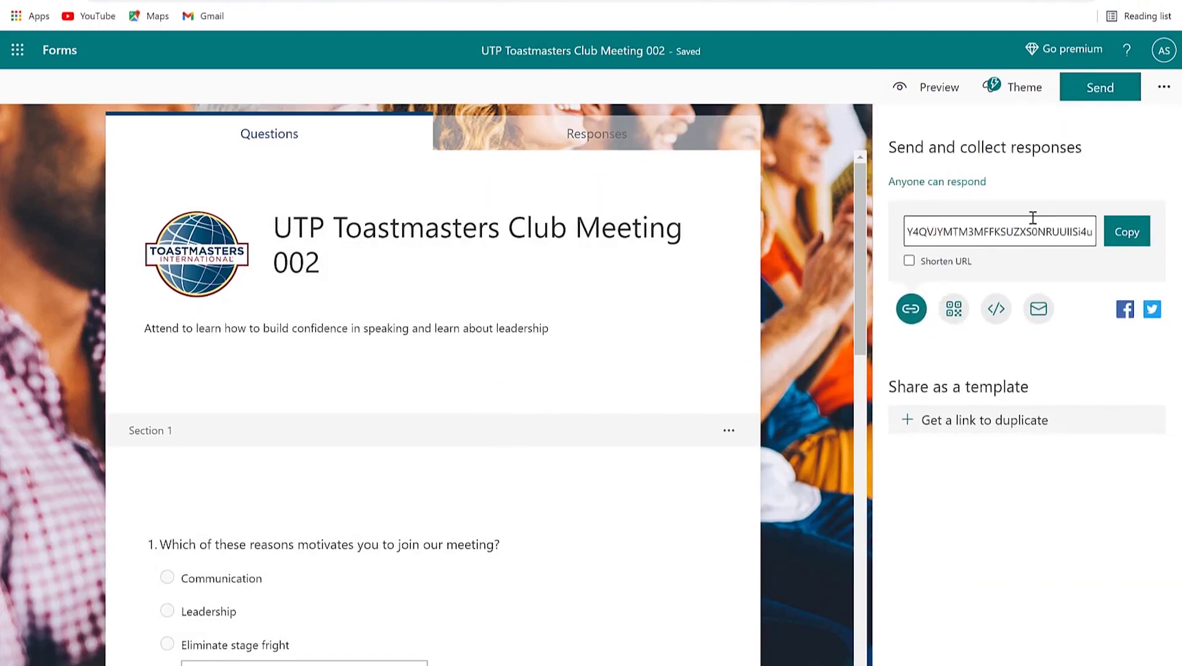
pyautogui.click(1129, 238)
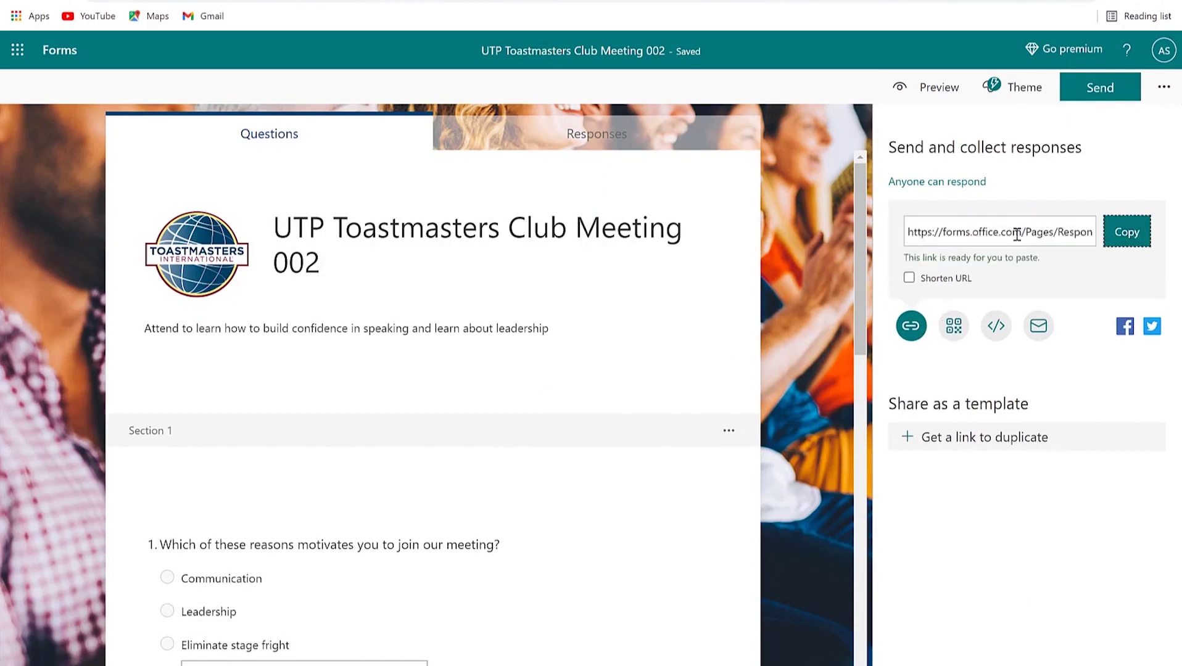
pyautogui.click(908, 281)
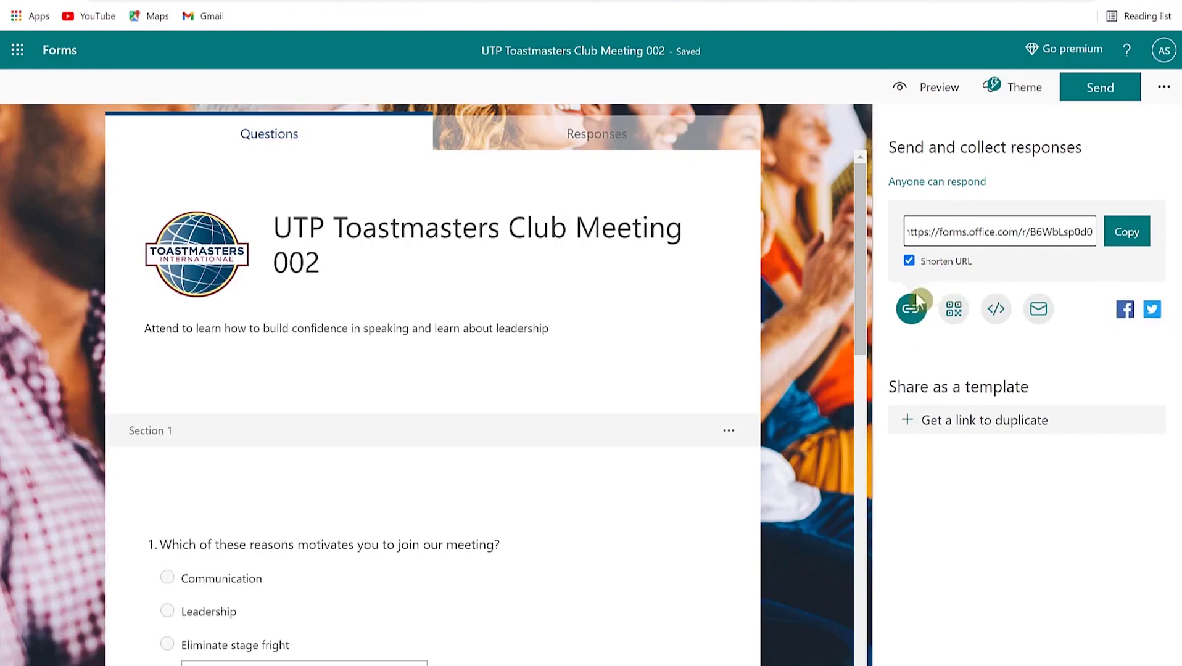
pyautogui.click(1144, 236)
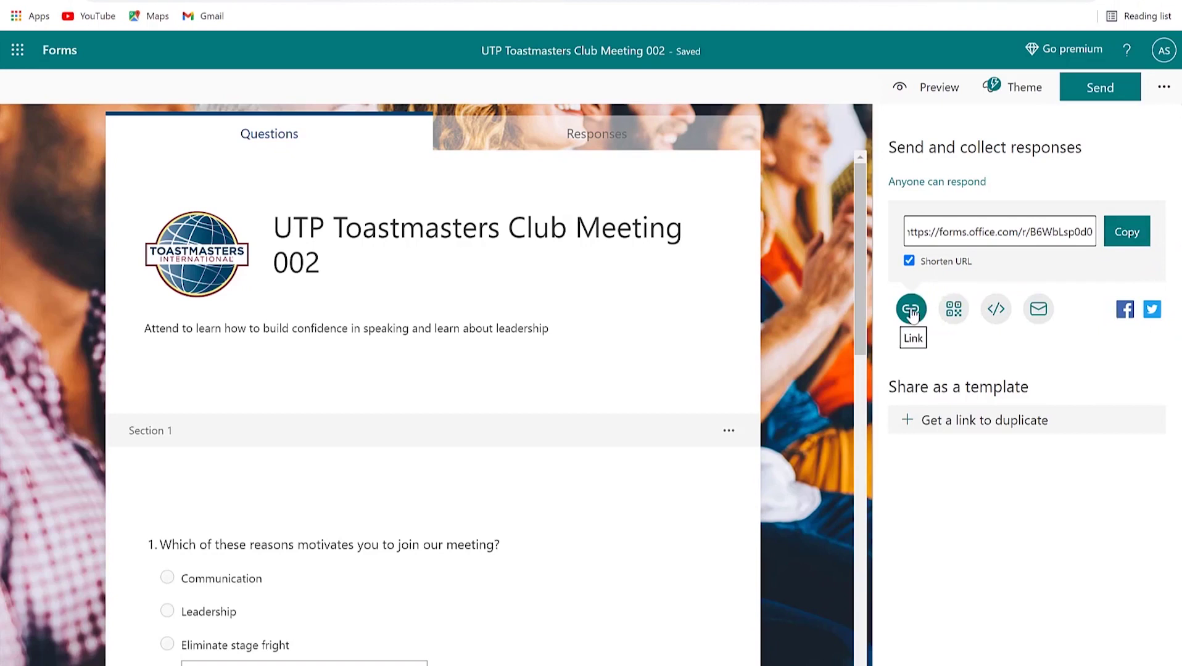
# - View the form's sharing QR code and embed code, and open the overview of collected responses
pyautogui.click(954, 309)
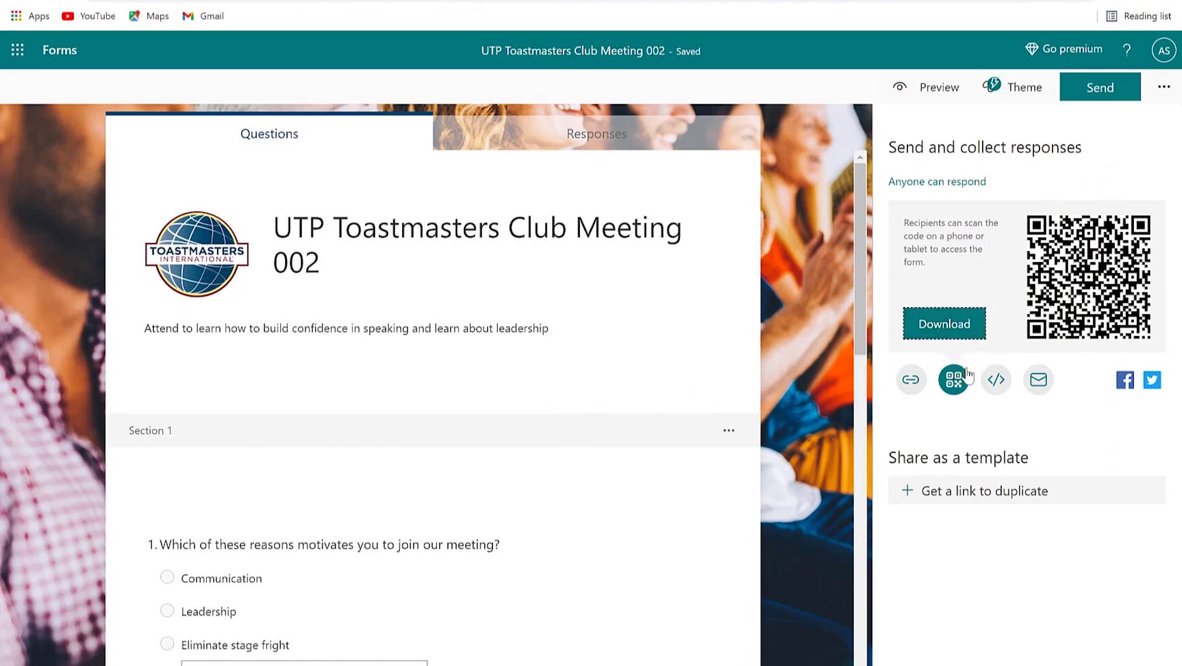
pyautogui.click(992, 386)
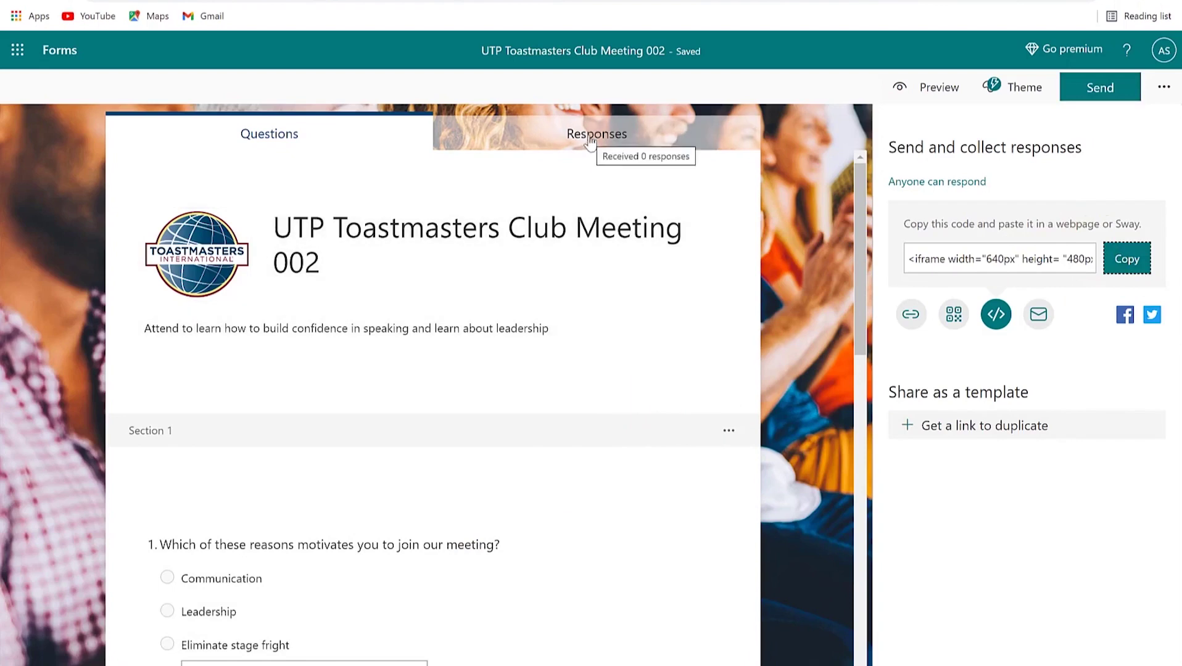
pyautogui.click(590, 137)
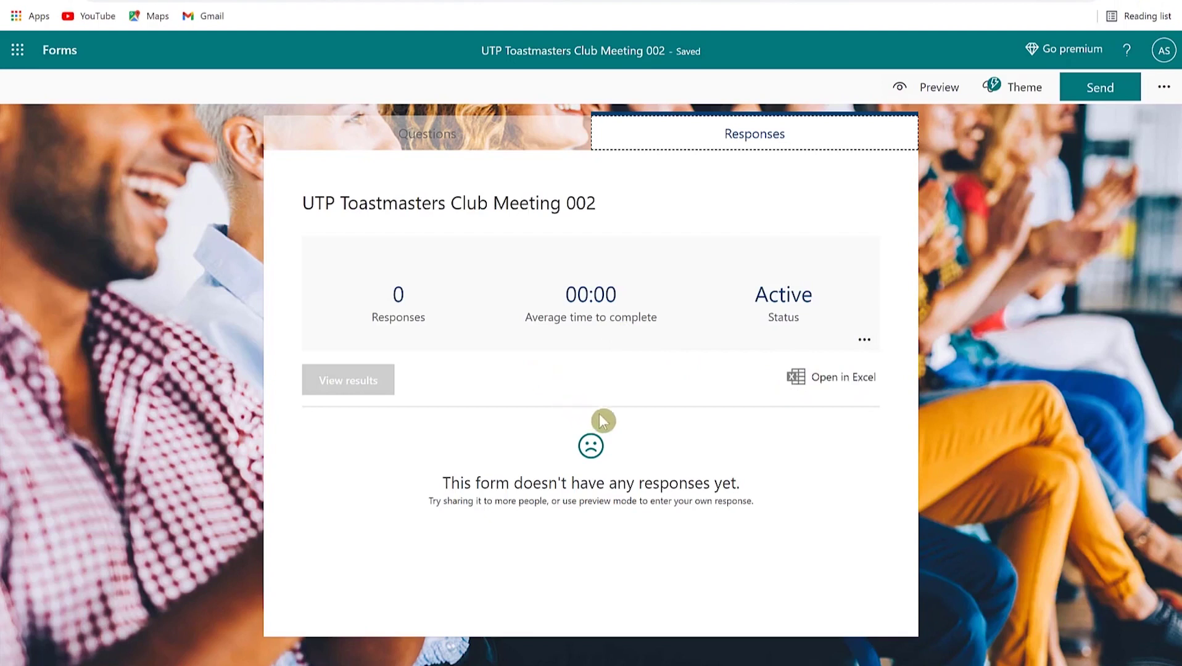
# - Check the additional options for the collected responses and return to the form's questions
pyautogui.click(867, 342)
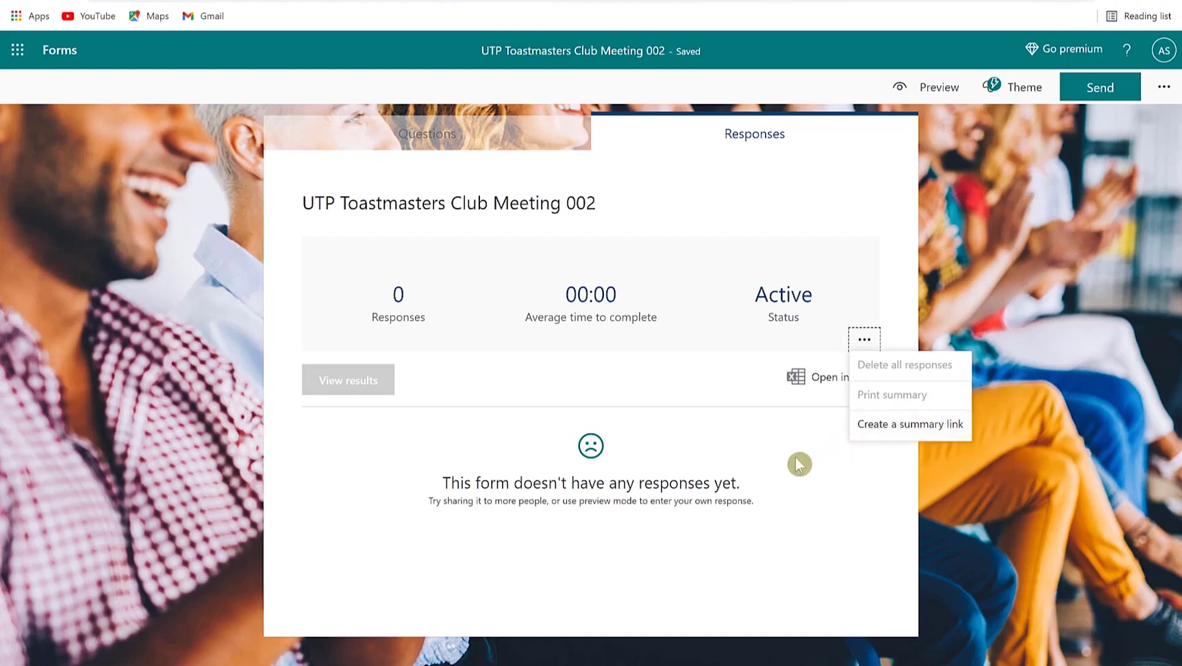
pyautogui.click(1104, 174)
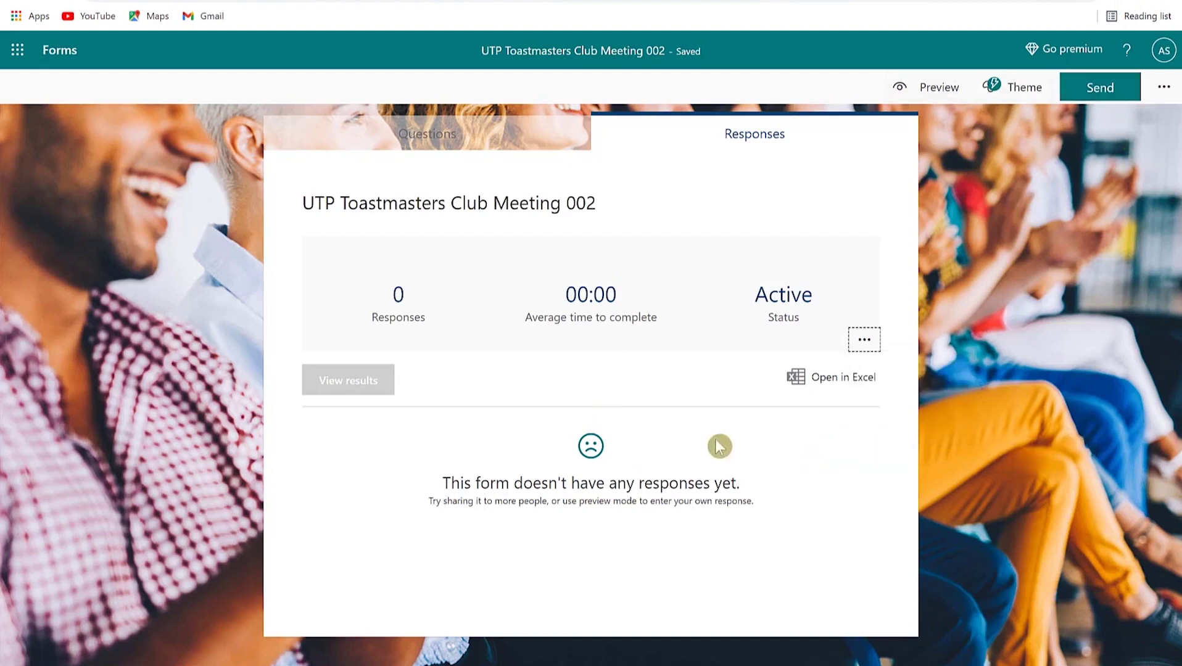
pyautogui.click(522, 136)
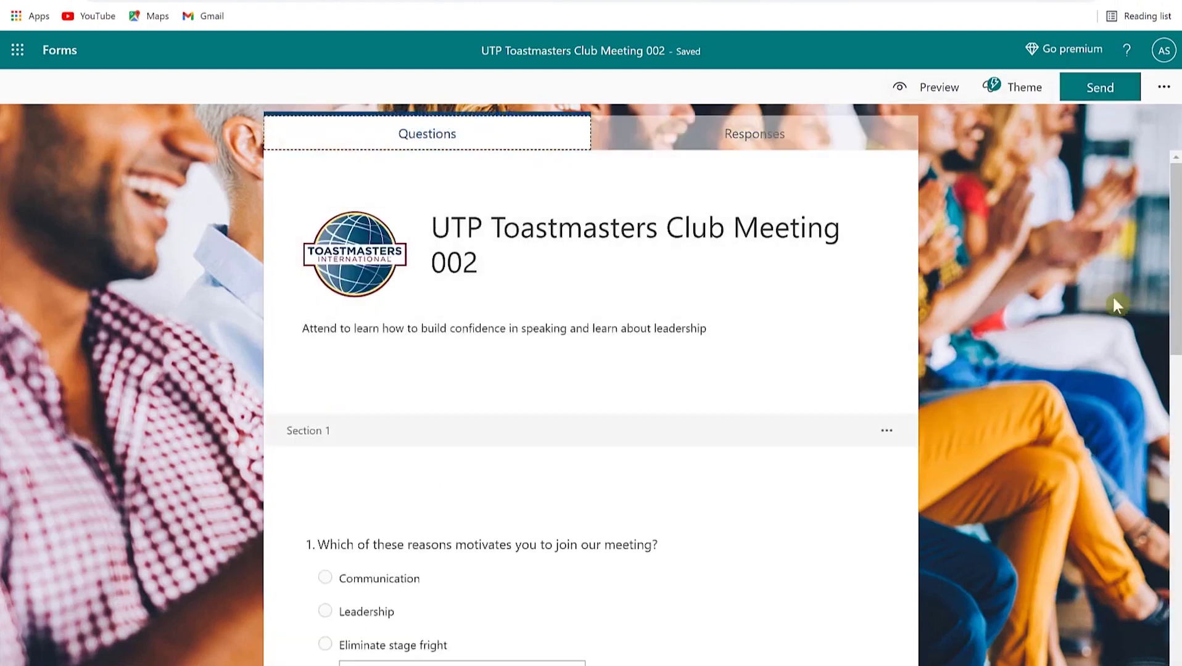
# - Open the form's settings and try turning Accept responses off, then turn it back on
pyautogui.click(1166, 87)
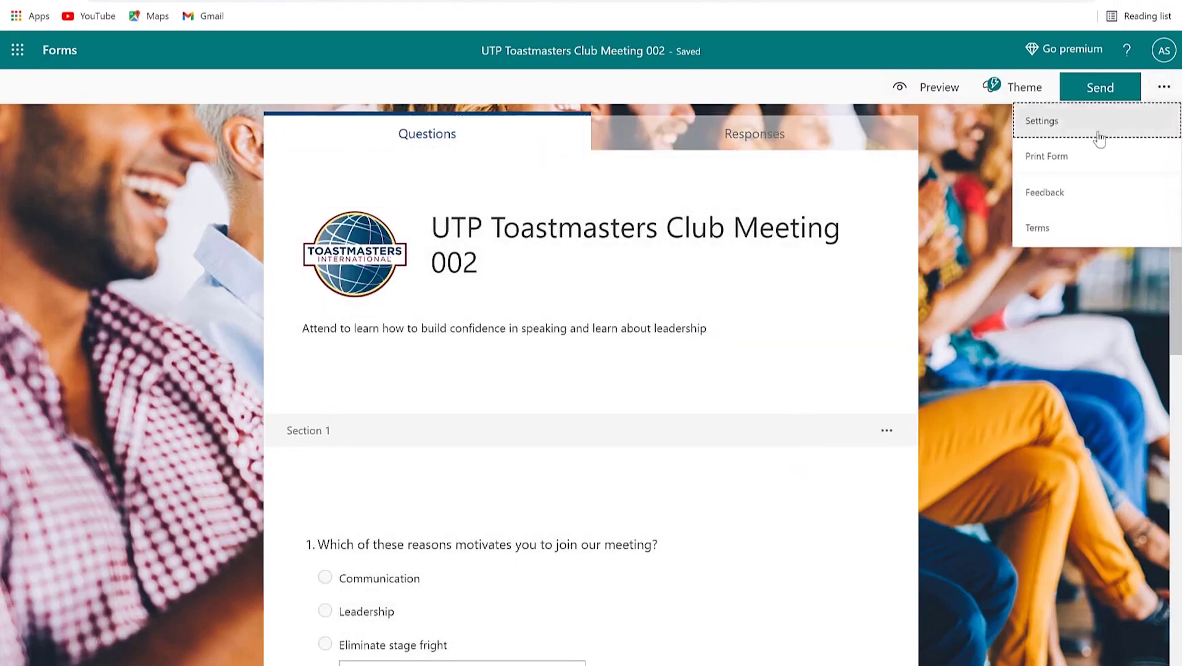
pyautogui.click(1042, 122)
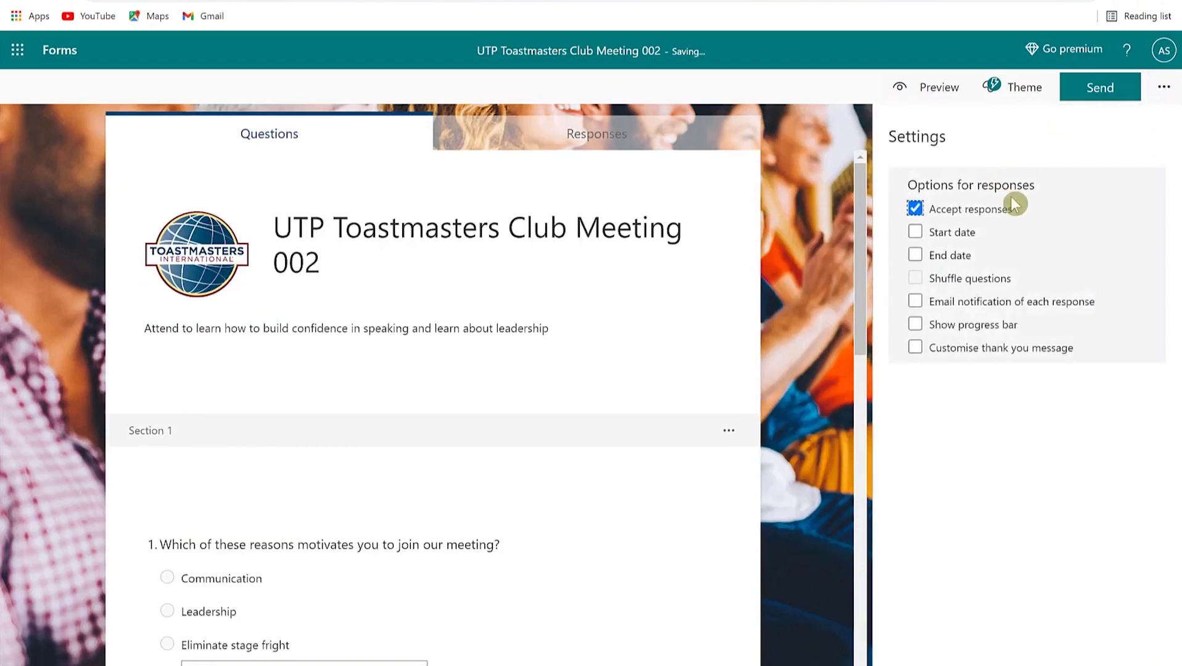
pyautogui.click(916, 209)
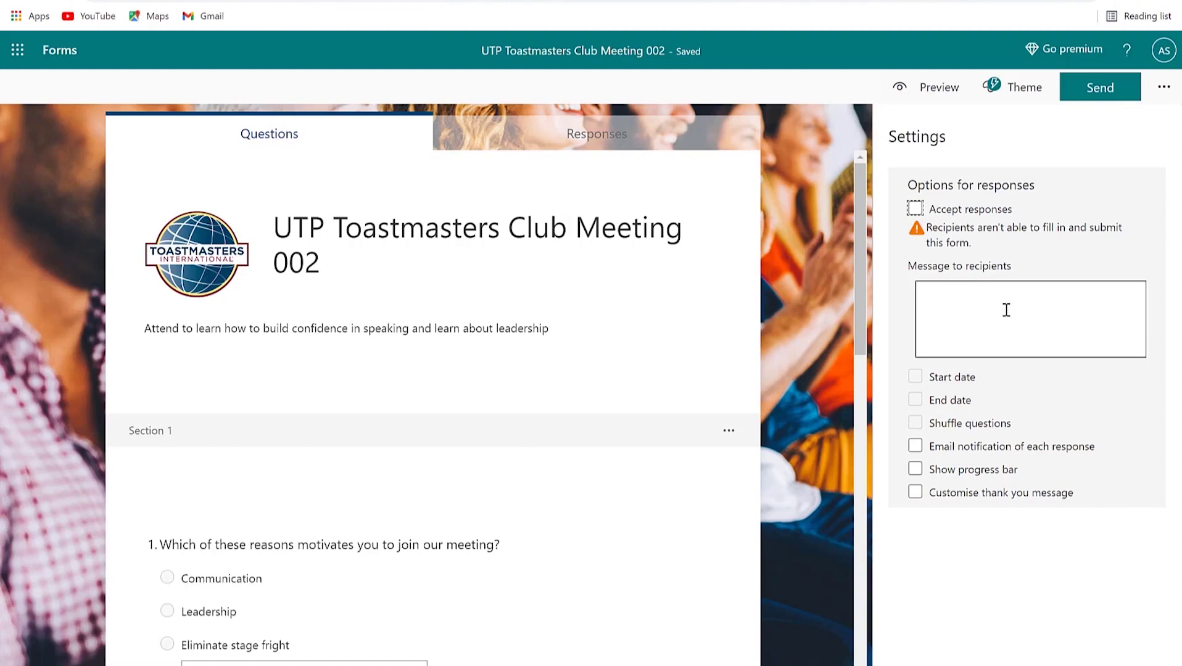
pyautogui.click(914, 209)
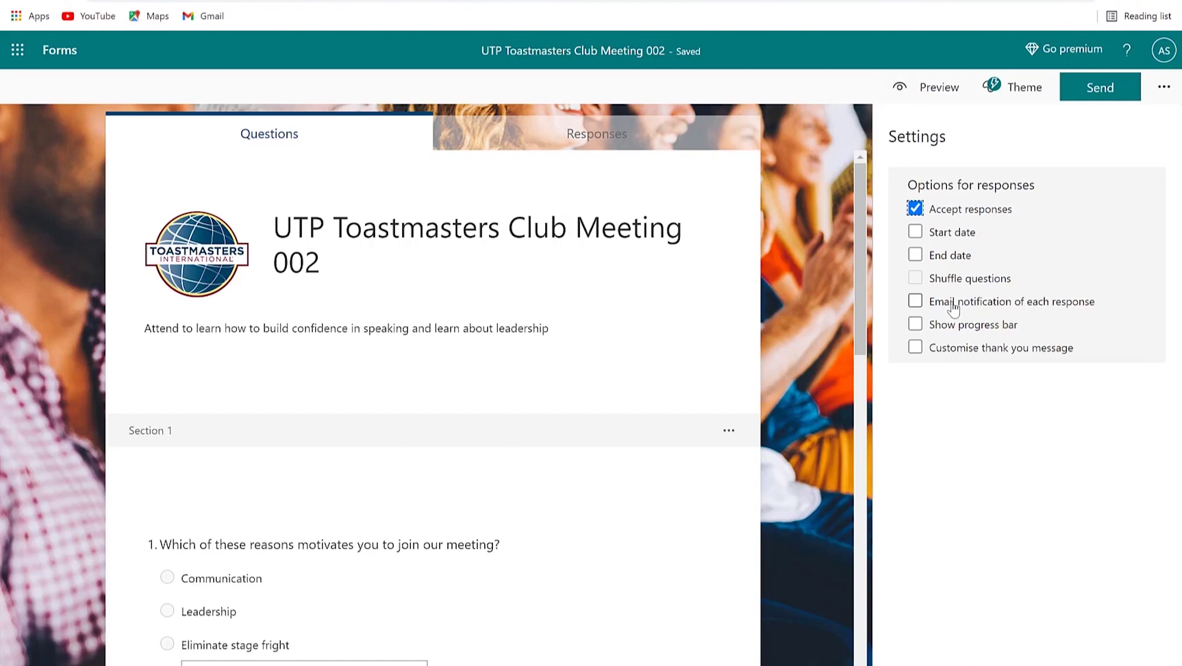
# - Enable email notification of each response and the customised thank you message, and close the form's settings
pyautogui.click(919, 304)
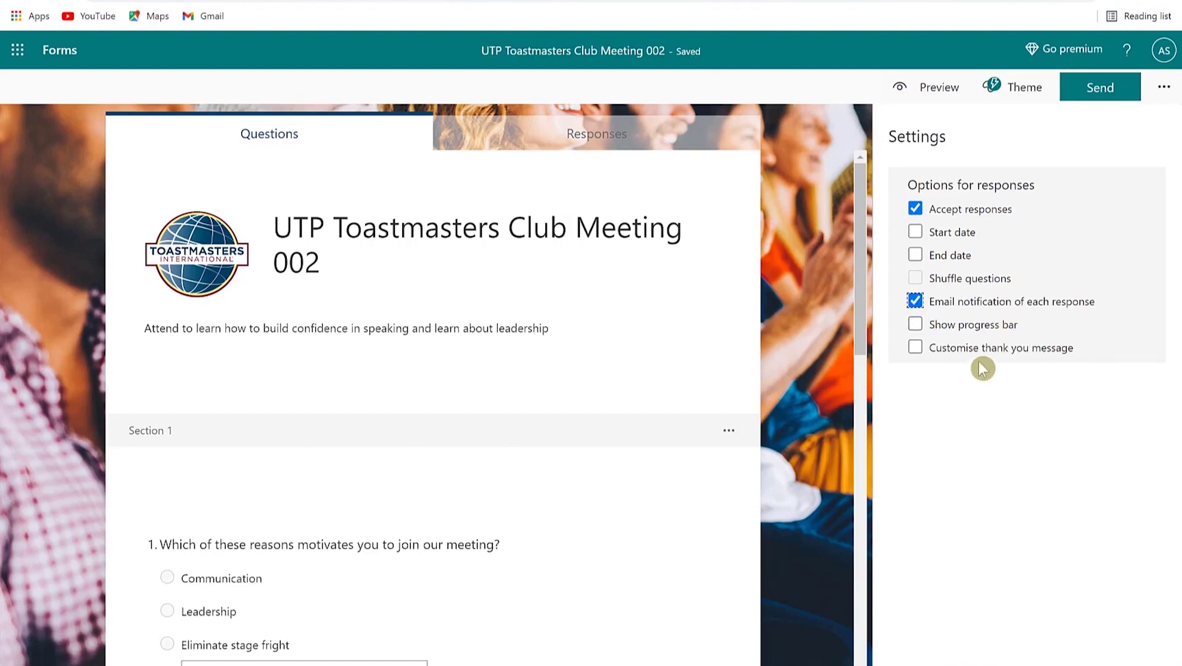
pyautogui.click(915, 349)
pyautogui.click(933, 370)
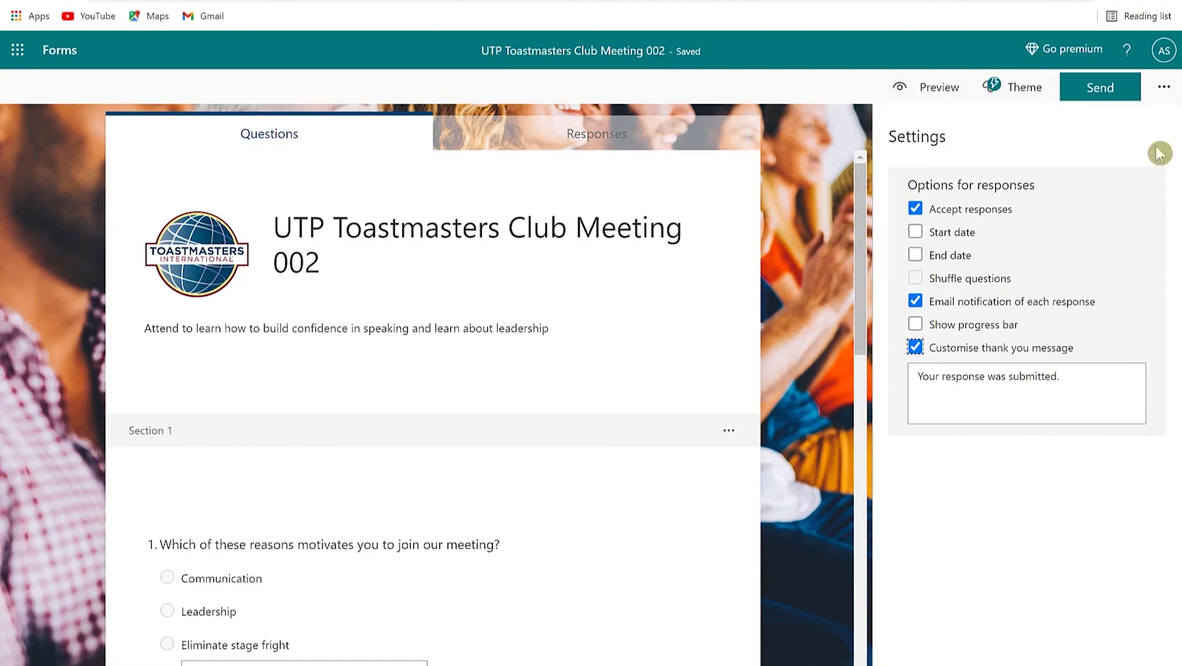
pyautogui.click(1164, 87)
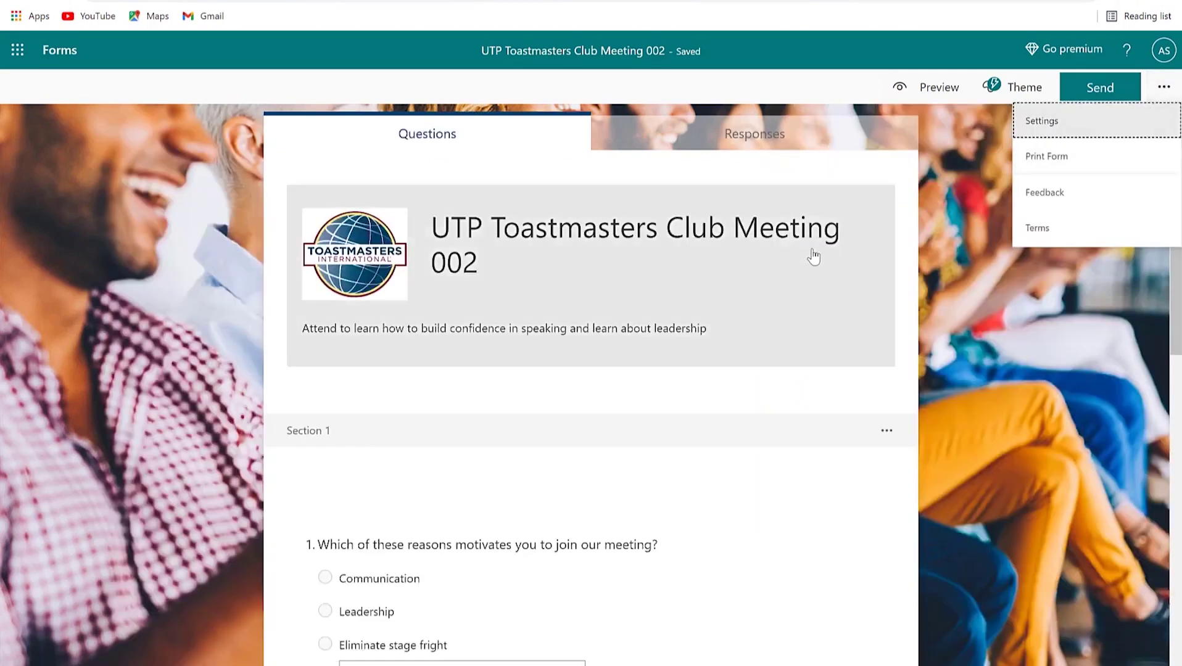